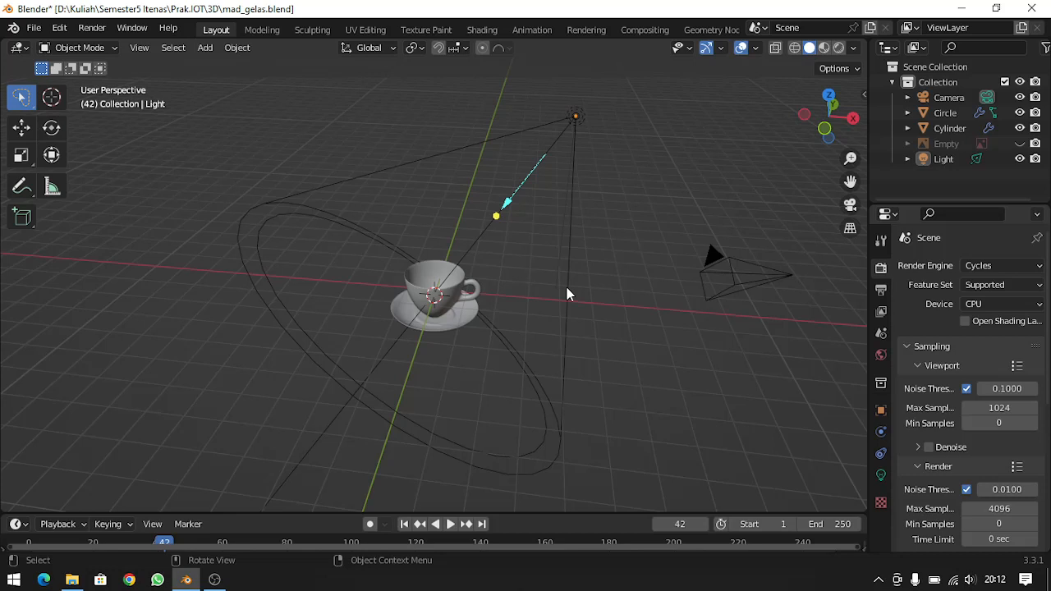
# - Switch the viewport to Rendered shading and show the scene's render settings
pyautogui.press('z')
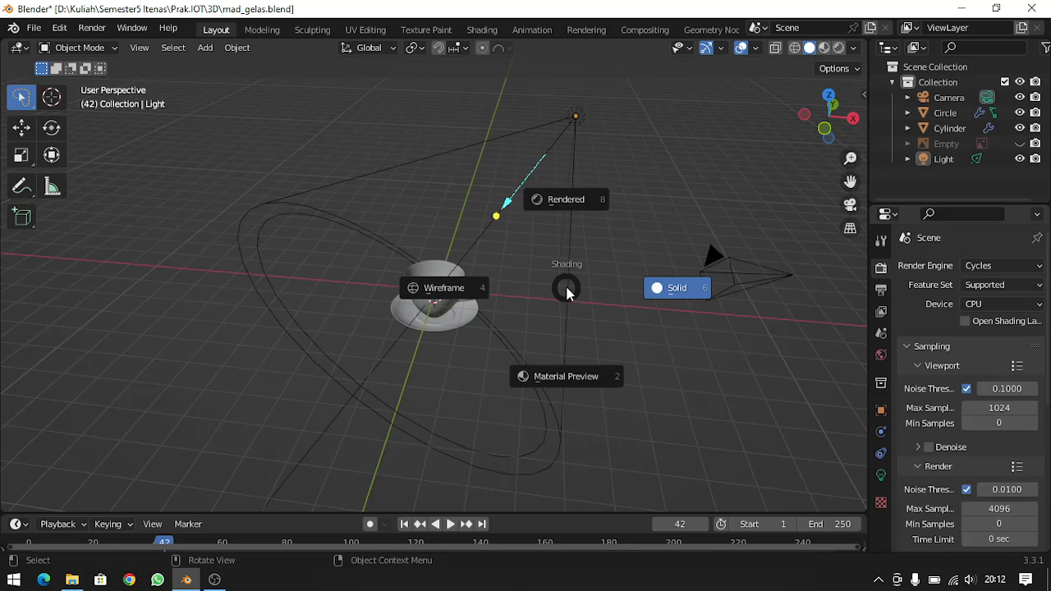
pyautogui.click(568, 210)
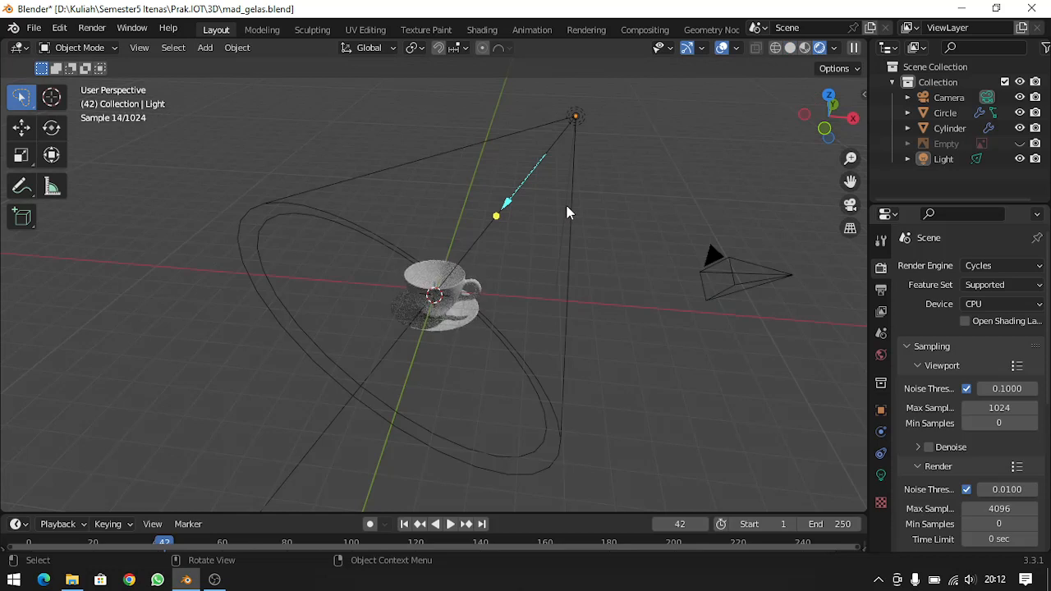
pyautogui.click(882, 292)
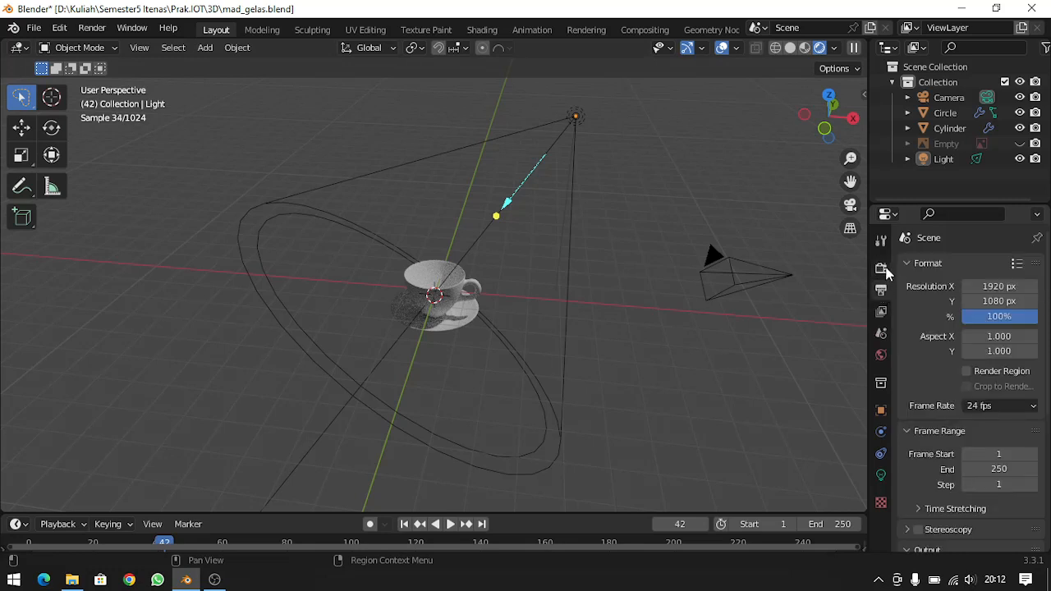
pyautogui.click(882, 269)
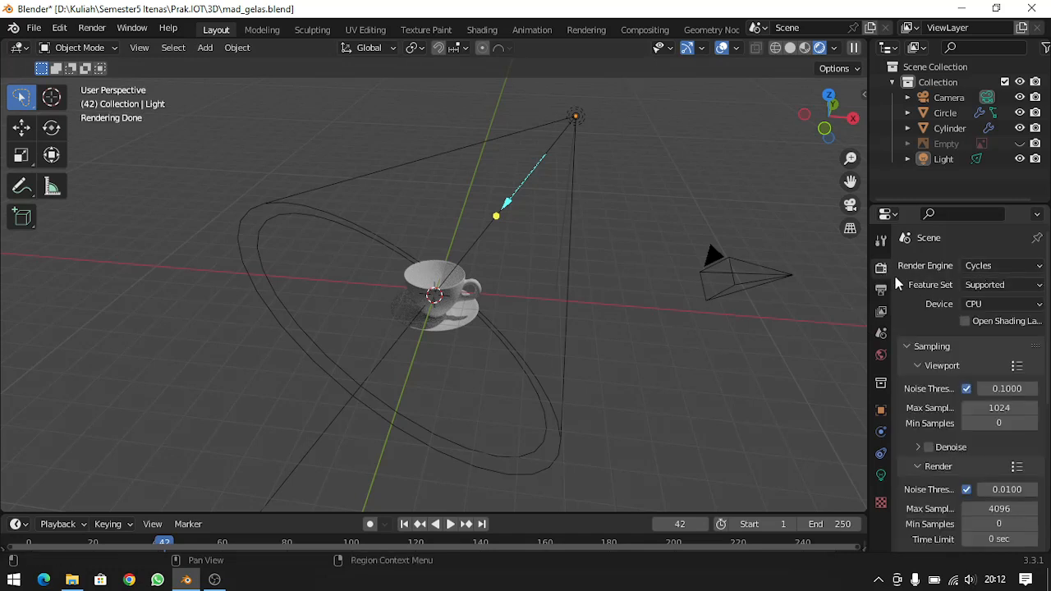
# - Set the render engine to Eevee and examine the cup's lighting from several angles
pyautogui.click(998, 266)
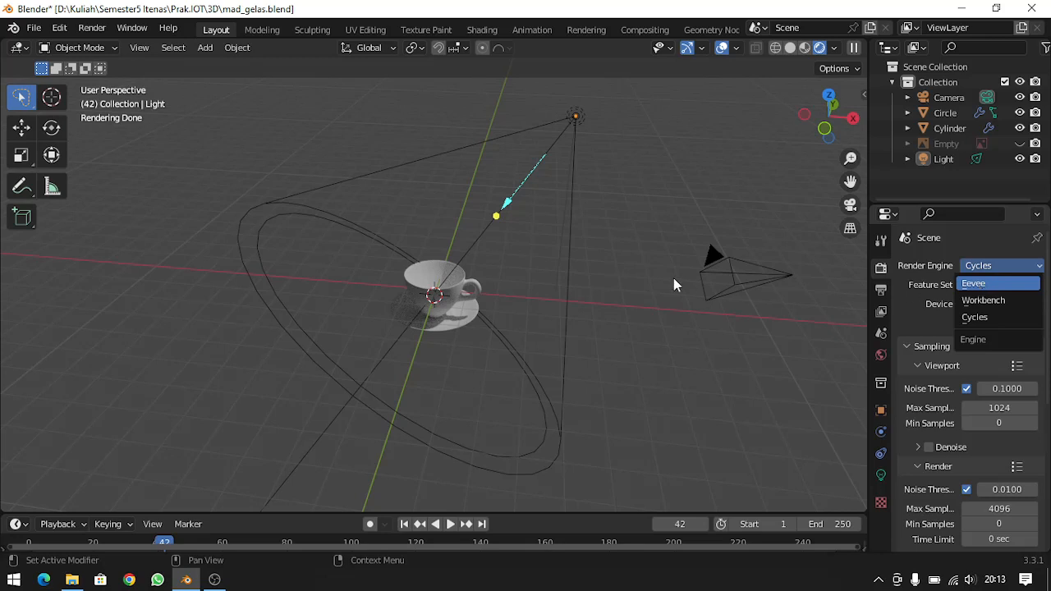
pyautogui.press('Return')
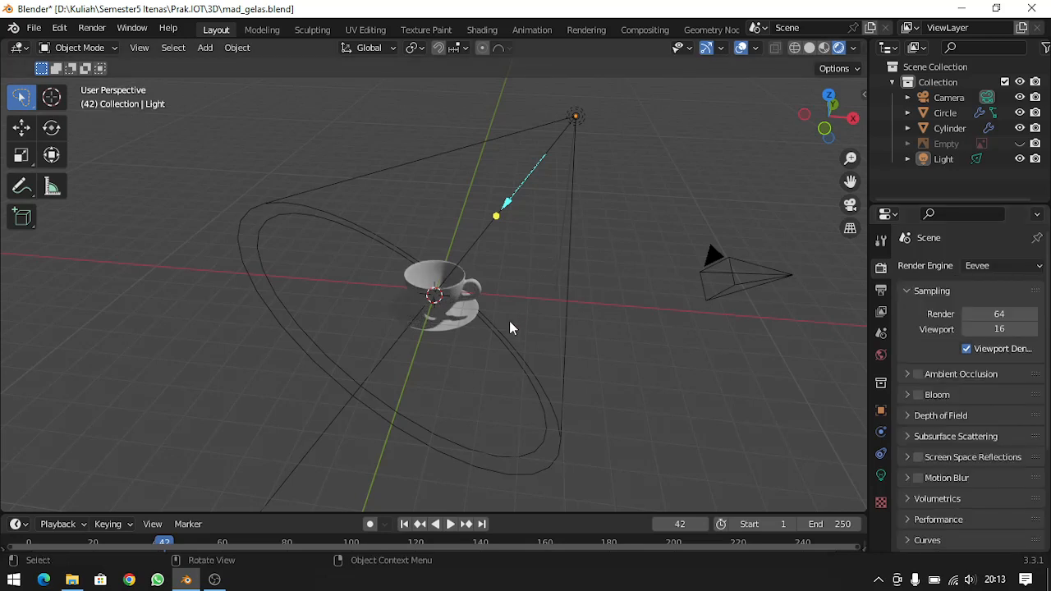
pyautogui.press('KP_2')
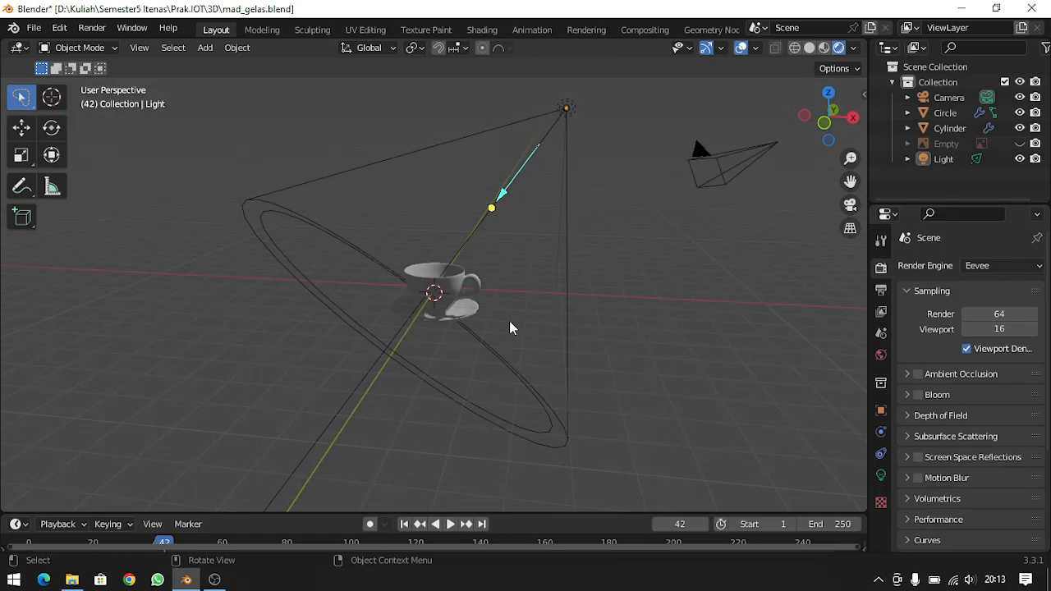
pyautogui.press('KP_2')
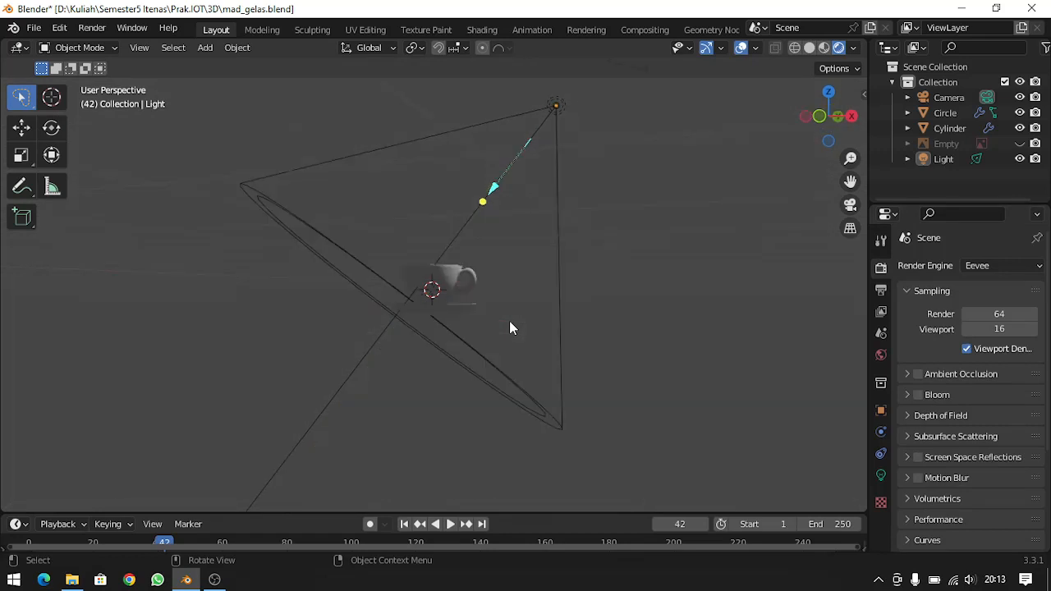
pyautogui.moveTo(509, 322); pyautogui.dragTo(571, 398, button='middle')
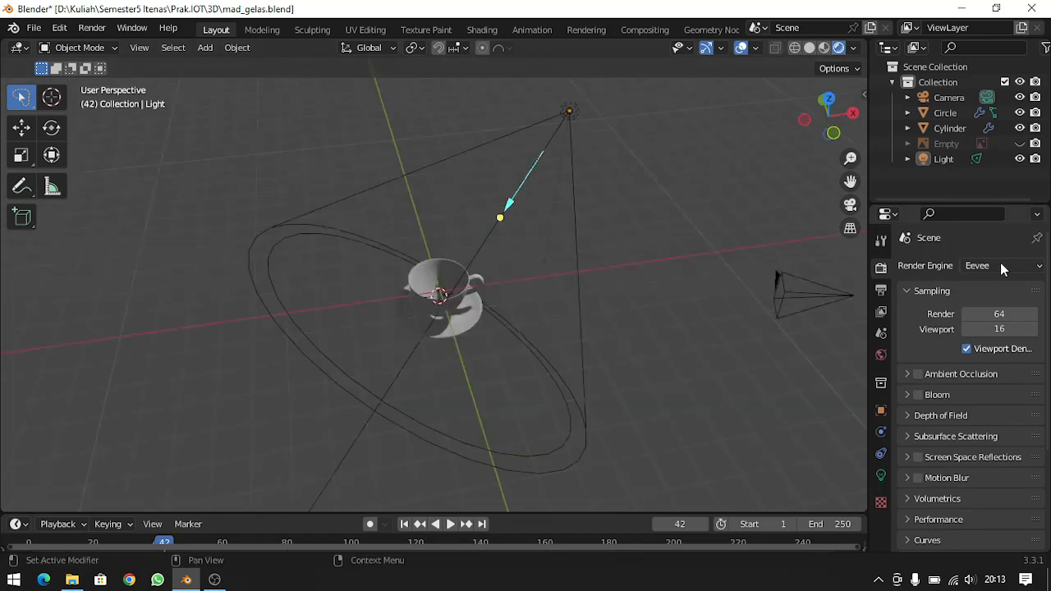
# - Set the render engine back to Cycles and view the cup from a lower angle
pyautogui.click(1001, 265)
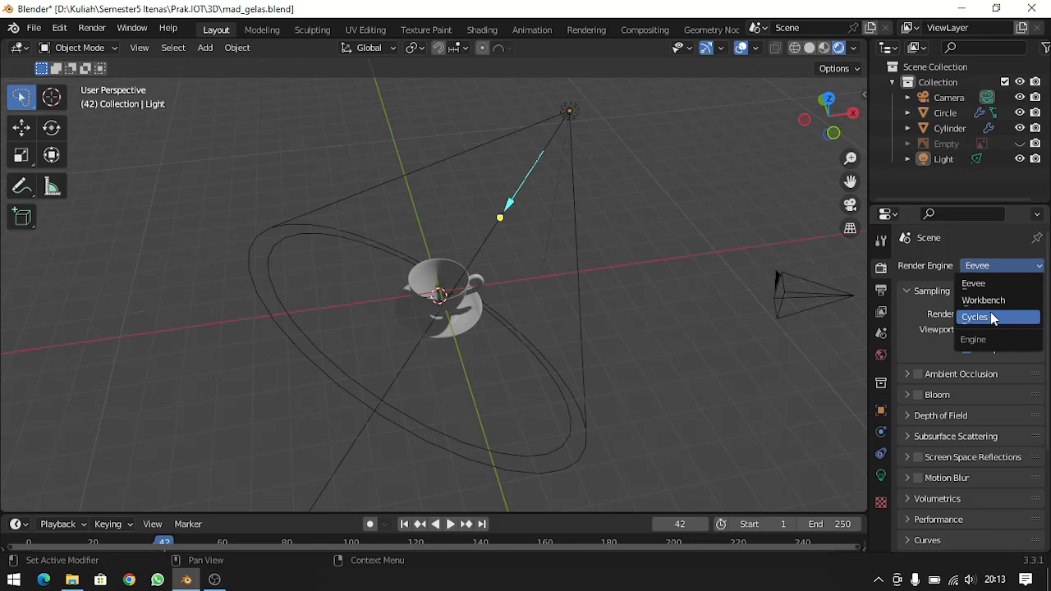
pyautogui.click(990, 317)
pyautogui.moveTo(539, 301); pyautogui.dragTo(539, 259, button='middle')
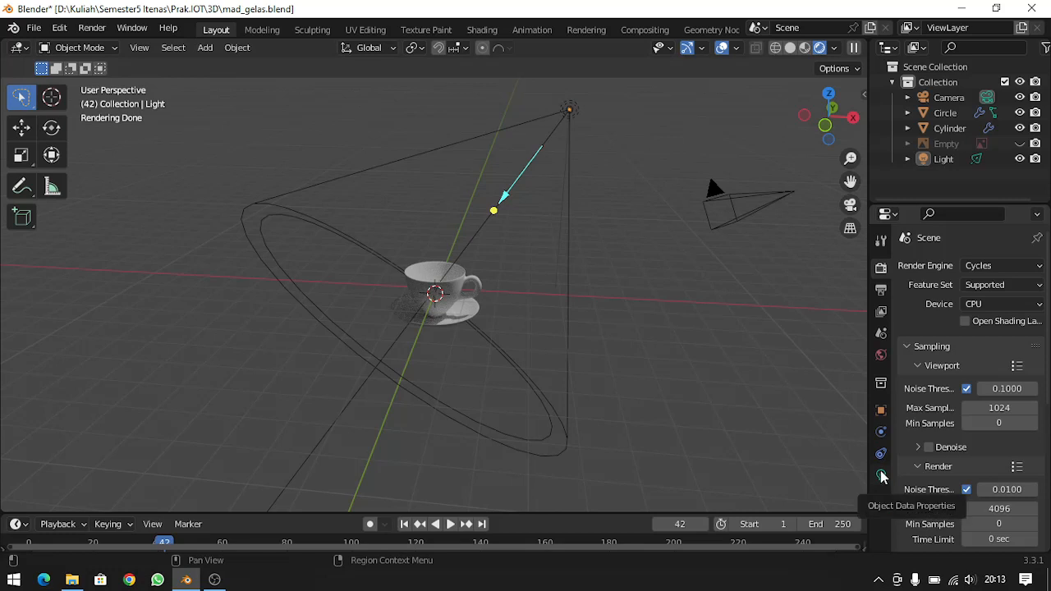
# - Change the spot light above the cup to a Point light
pyautogui.click(881, 476)
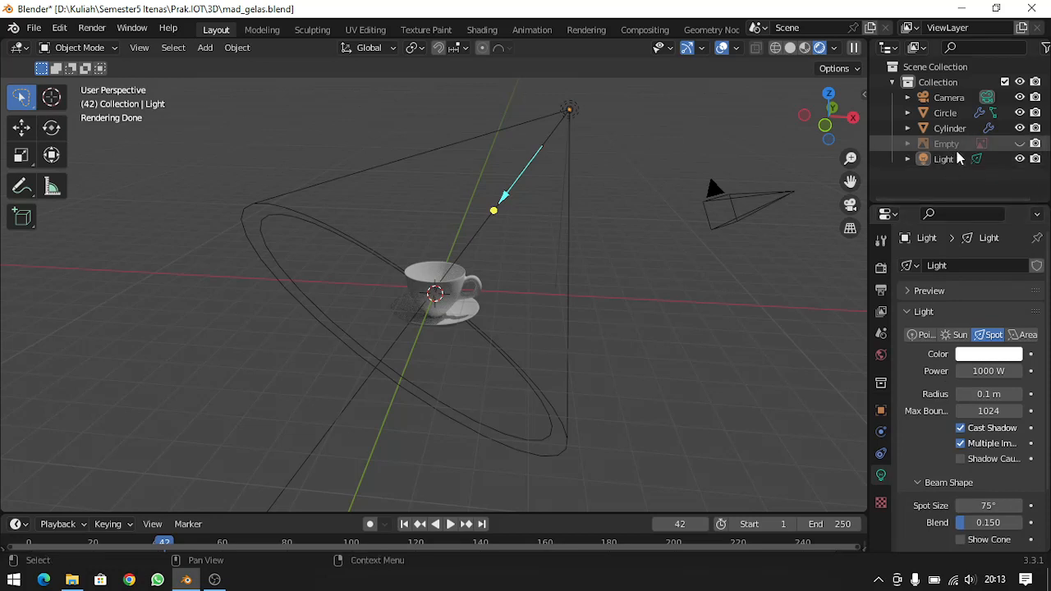
pyautogui.click(911, 335)
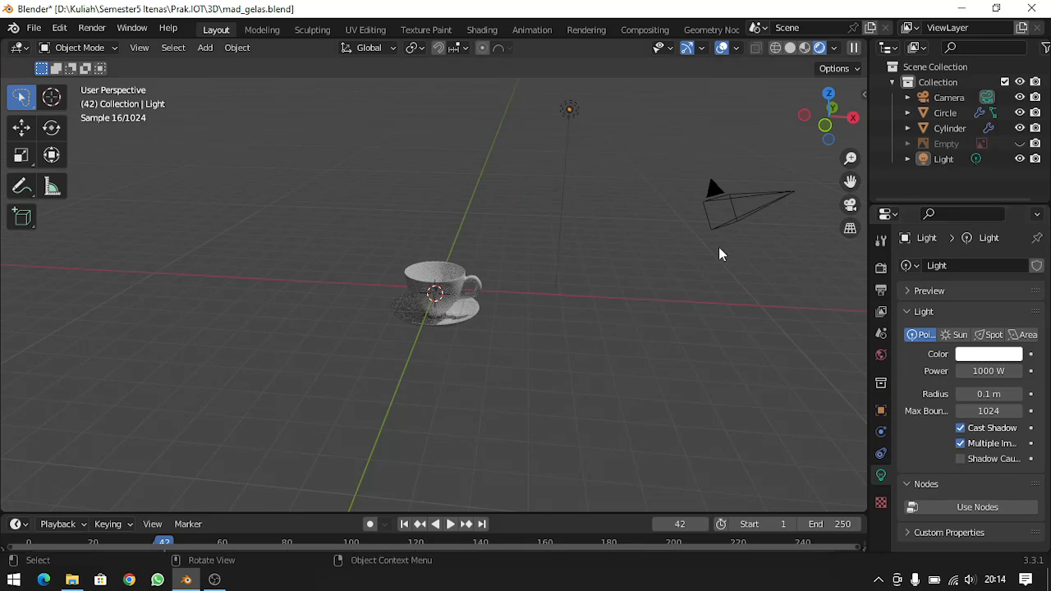
pyautogui.moveTo(720, 254)
pyautogui.mouseDown(button='middle')
pyautogui.moveTo(715, 244)
pyautogui.moveTo(720, 254)
pyautogui.mouseUp(button='middle')
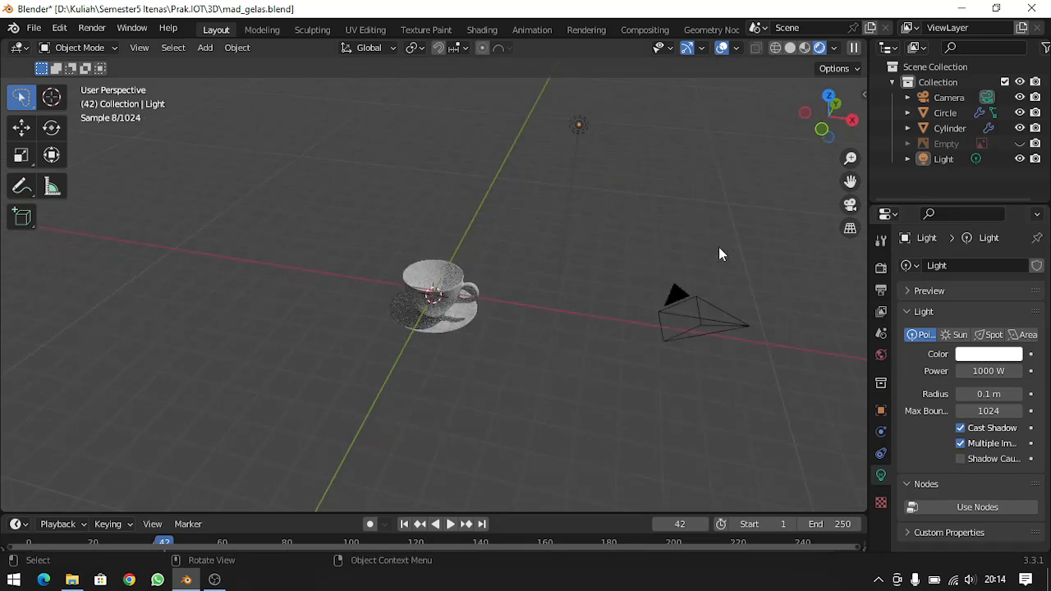
# - Set the point light's colour to blue with hue 0.656, saturation 0.984 and value 1.000
pyautogui.click(977, 358)
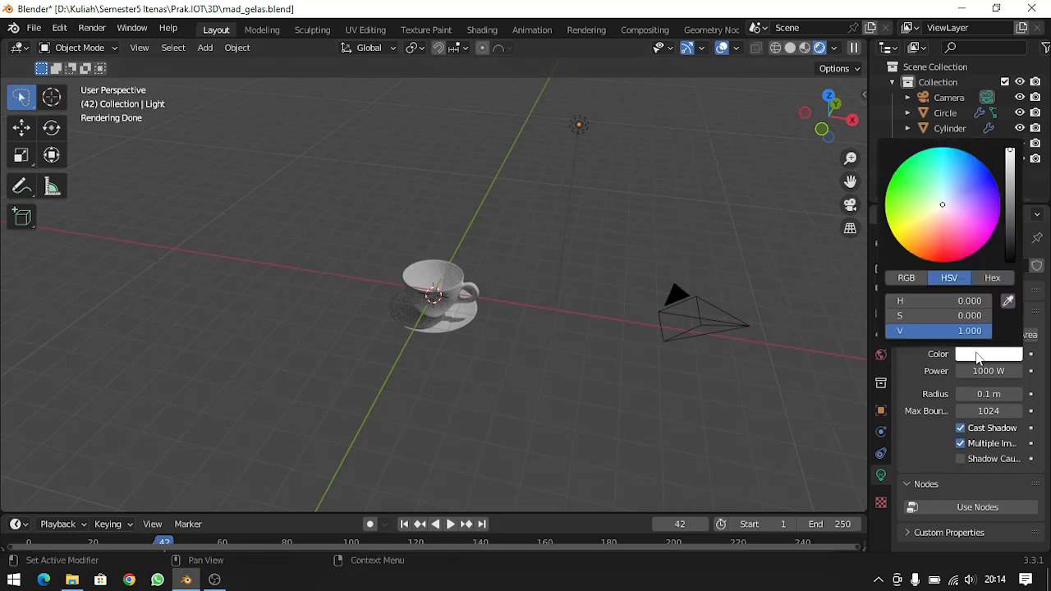
pyautogui.click(982, 177)
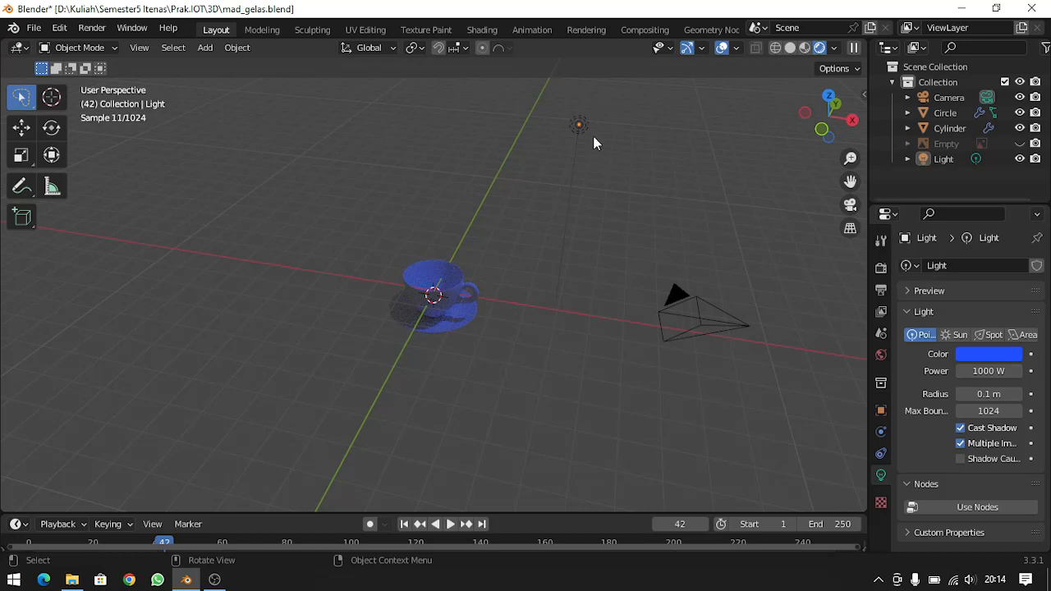
# - Duplicate the blue light and place the copy about -7.53 m in X, -2.26 m in Y and -0.07 m in Z from the original
pyautogui.click(936, 129)
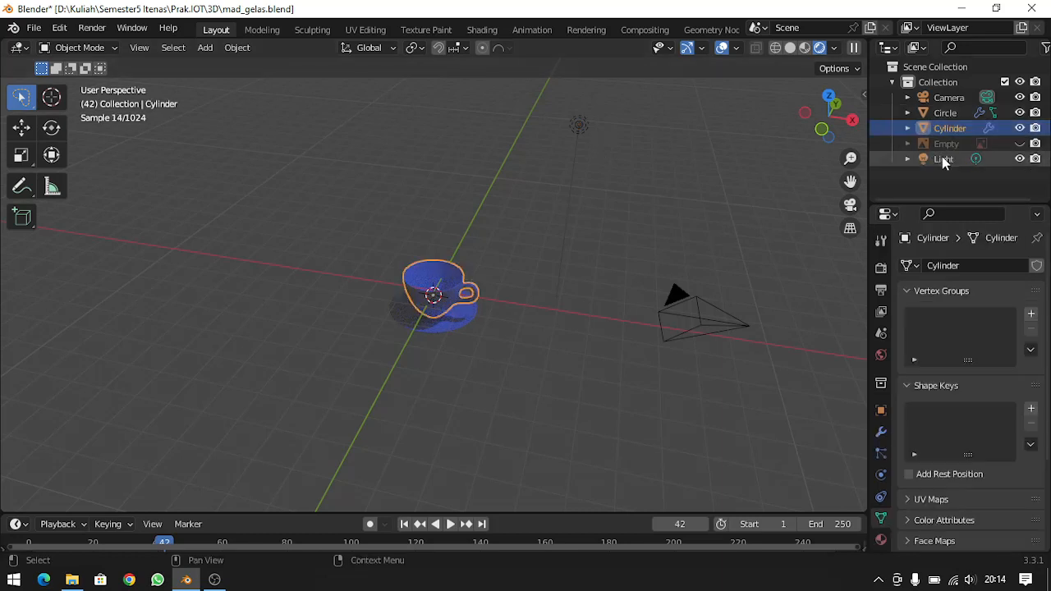
pyautogui.click(941, 160)
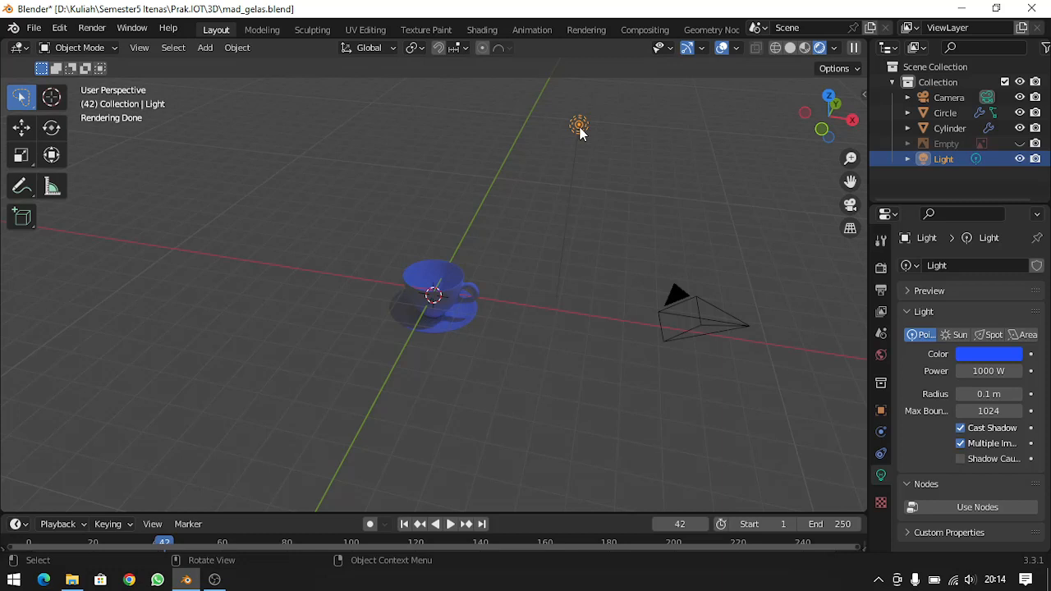
pyautogui.press('shift')
pyautogui.hotkey('shift', 'd')
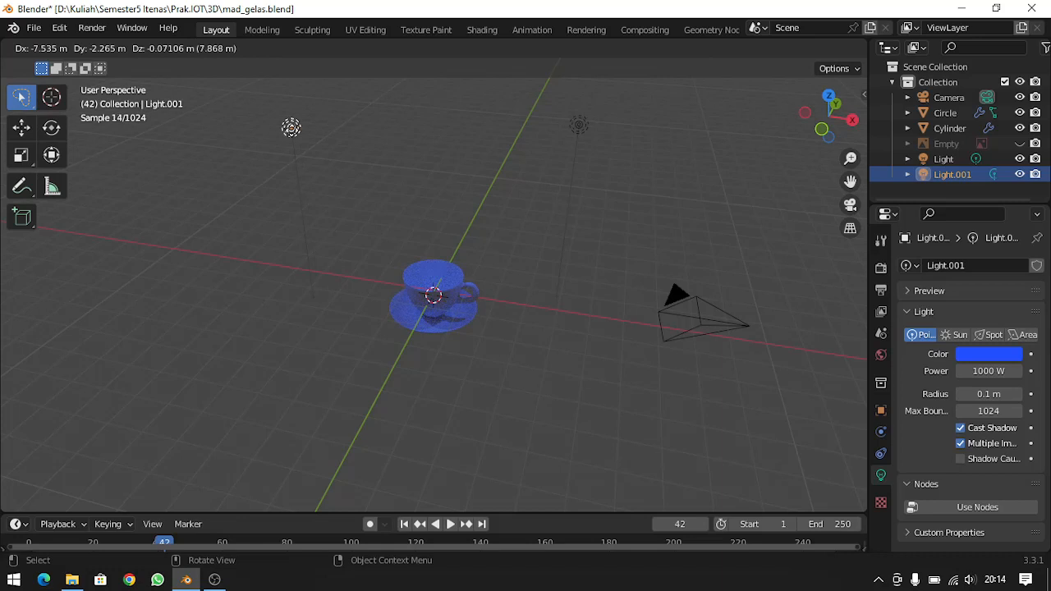
pyautogui.press('Return')
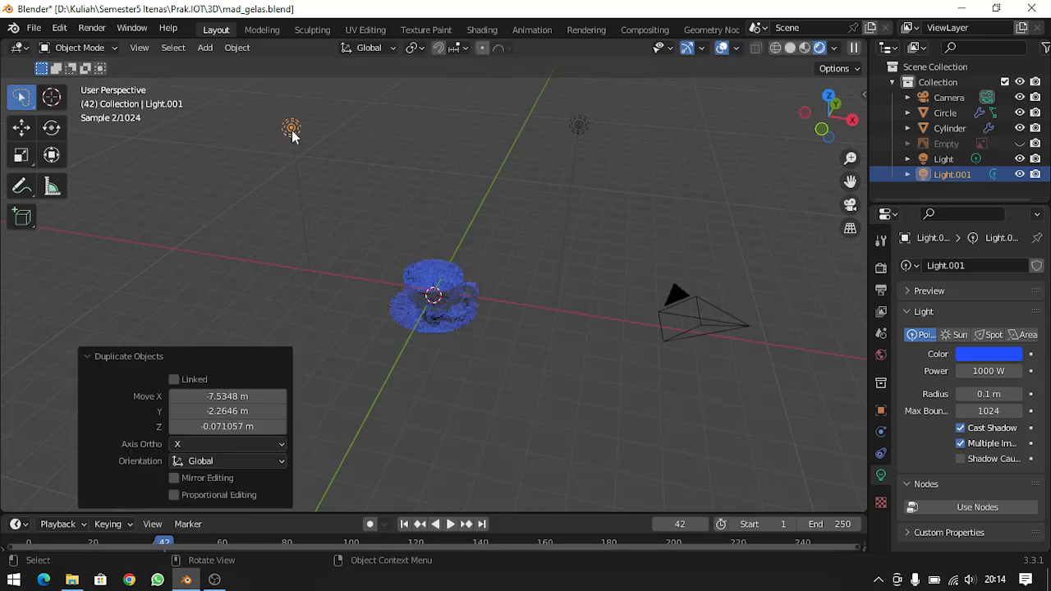
# - Change the original light to a Sun light and set its colour to light orange
pyautogui.click(536, 231)
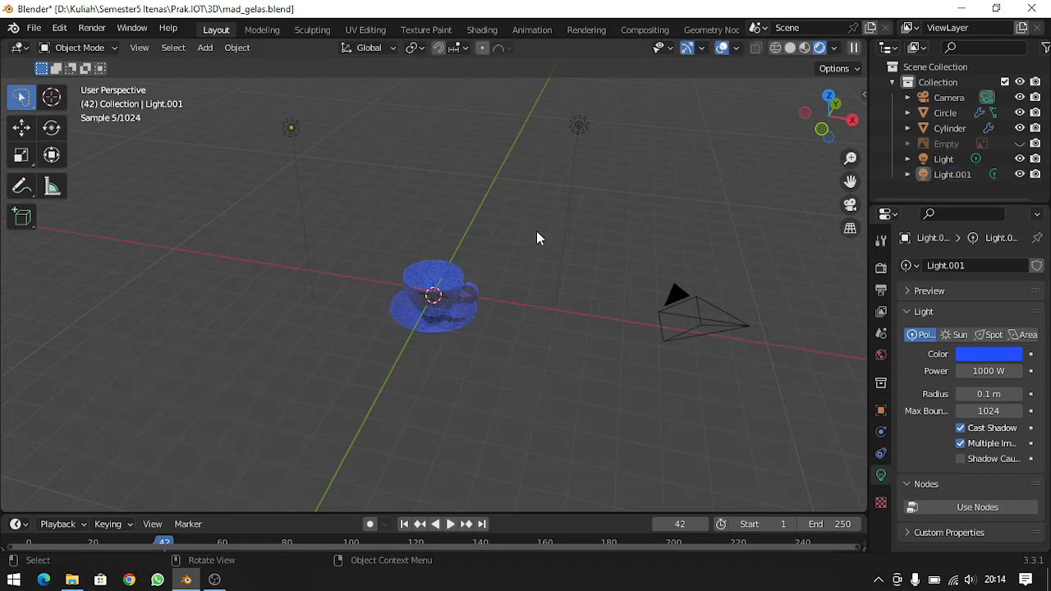
pyautogui.click(293, 127)
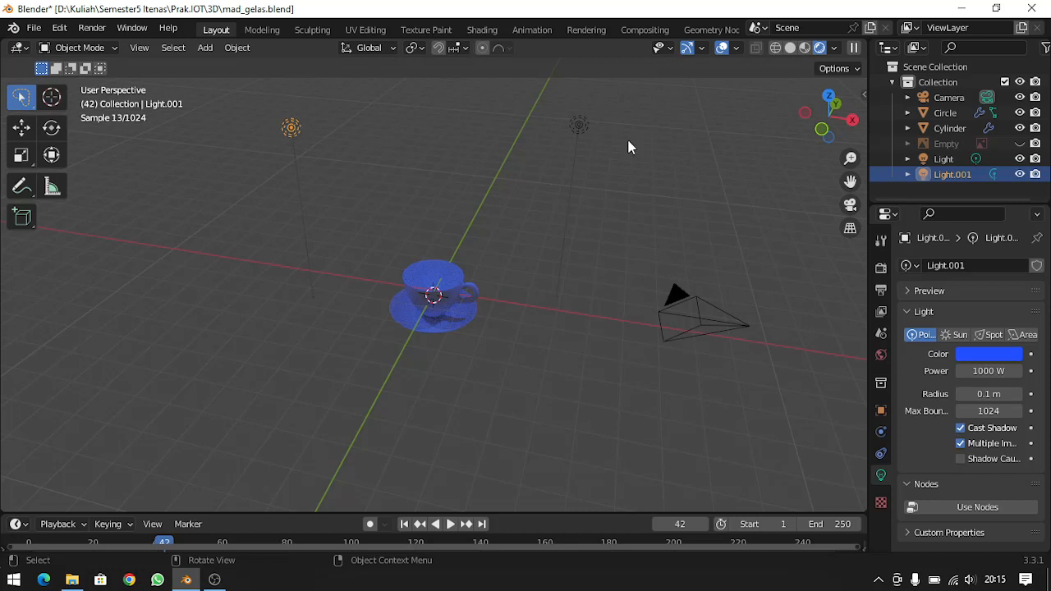
pyautogui.click(581, 124)
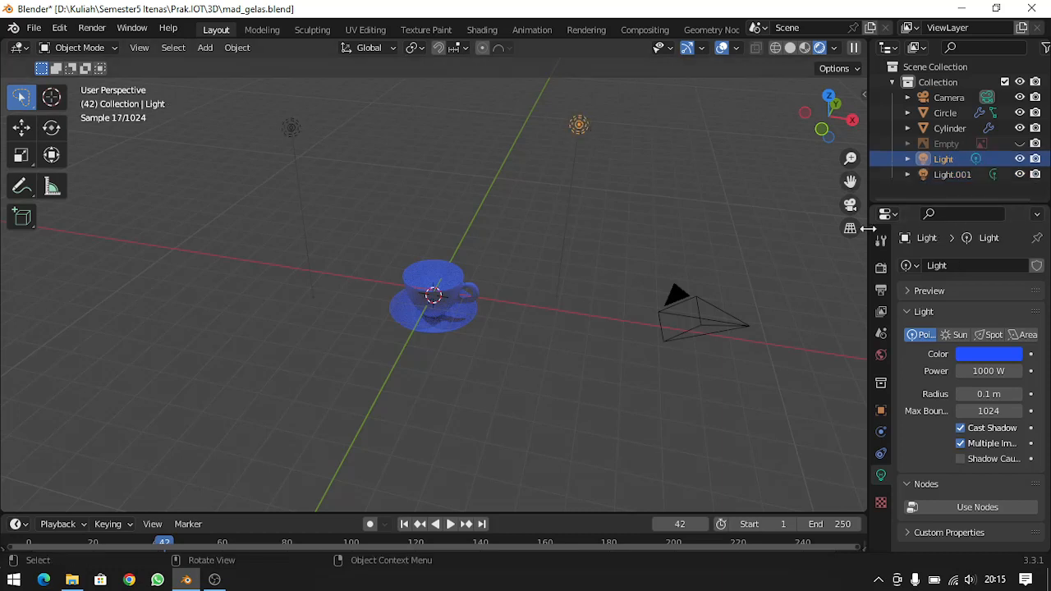
pyautogui.click(958, 335)
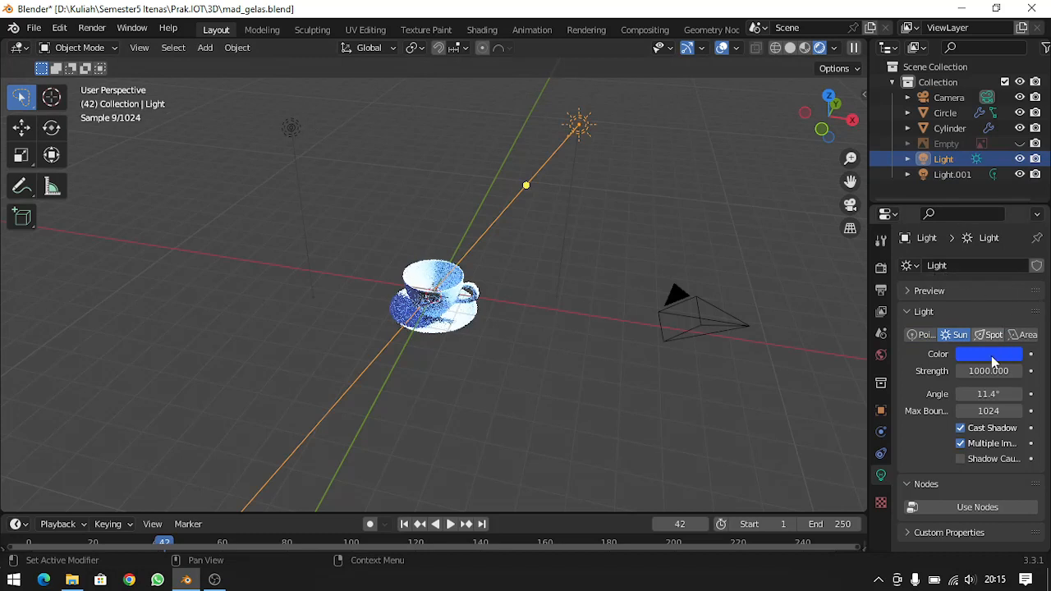
pyautogui.click(971, 360)
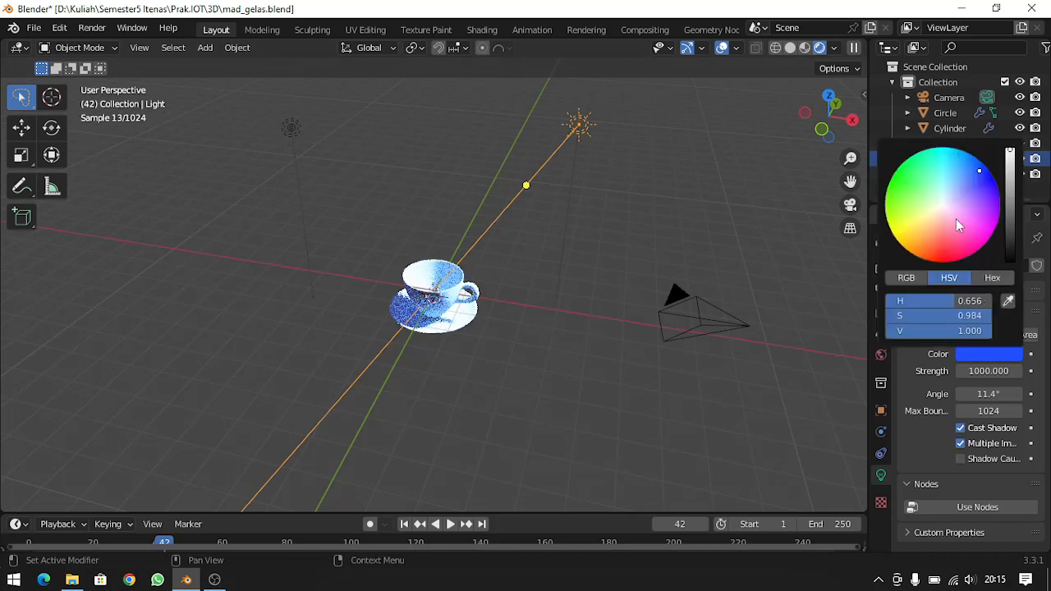
pyautogui.click(920, 234)
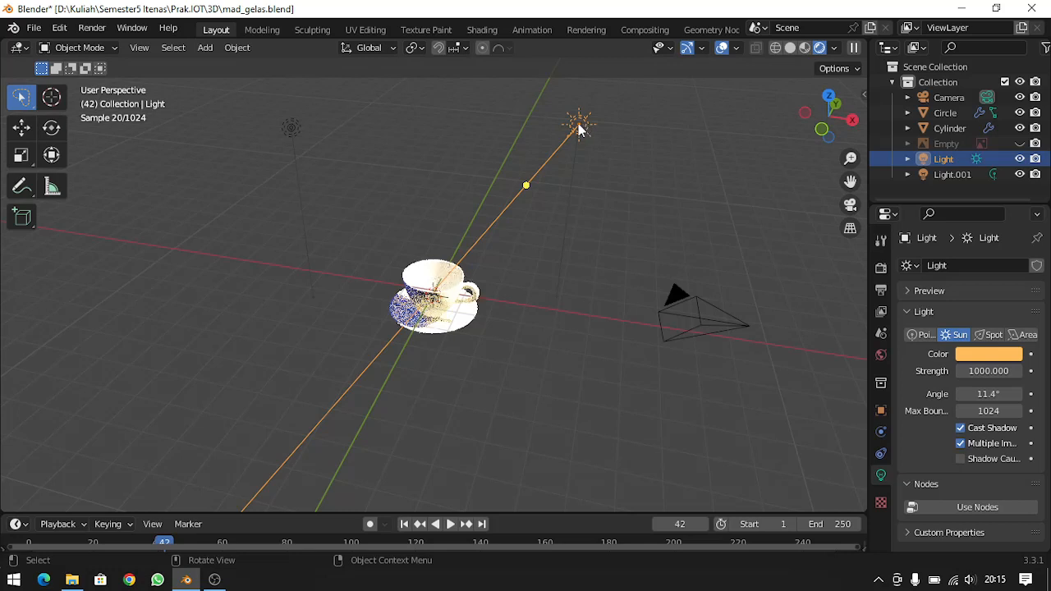
# - Move the sun light about 1.62 m in X, 0.82 m in Y and 0.52 m in Z, and deselect it
pyautogui.press('g')
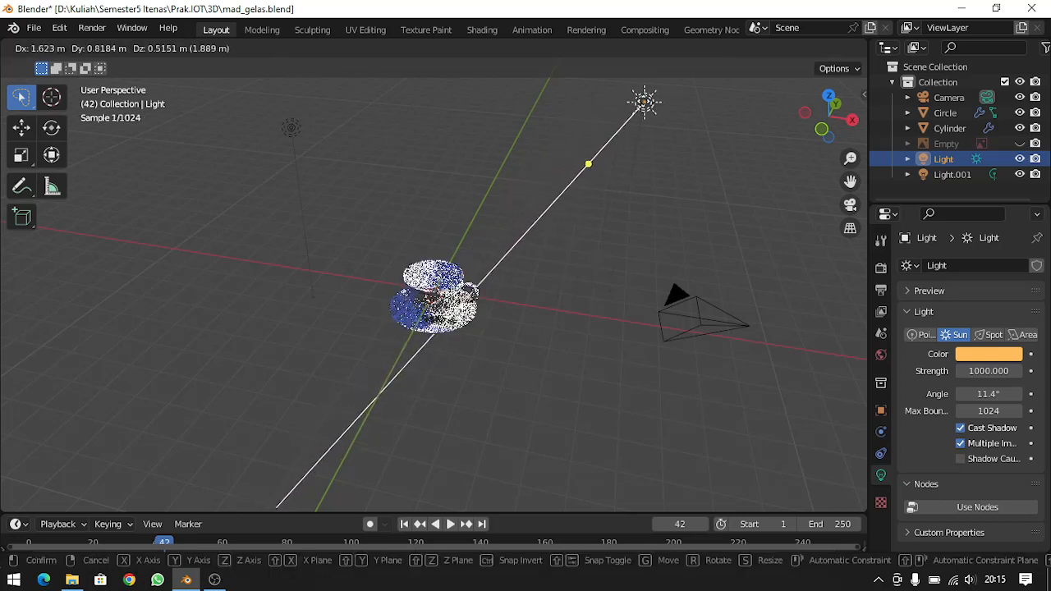
pyautogui.click(625, 332)
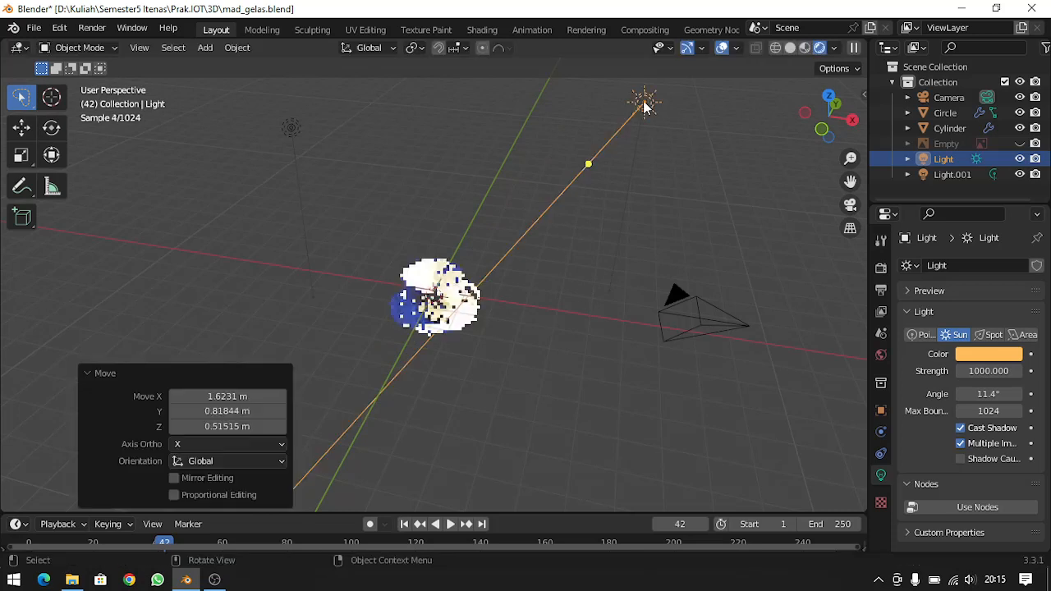
pyautogui.click(573, 311)
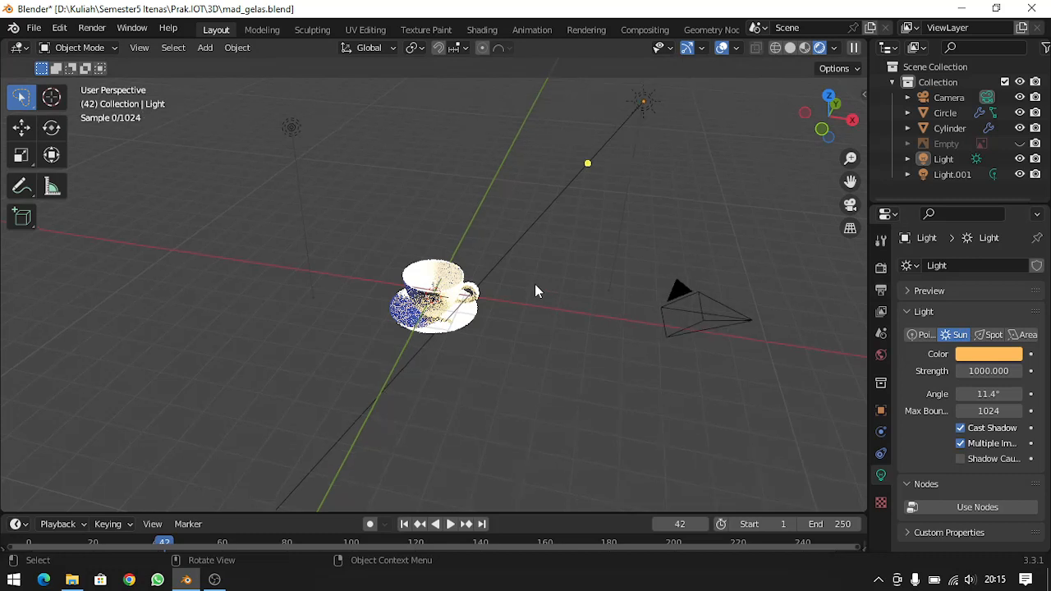
# - Slightly adjust the aim of the sun light's beam over the cup using its direction handle
pyautogui.scroll(3, 535, 292)
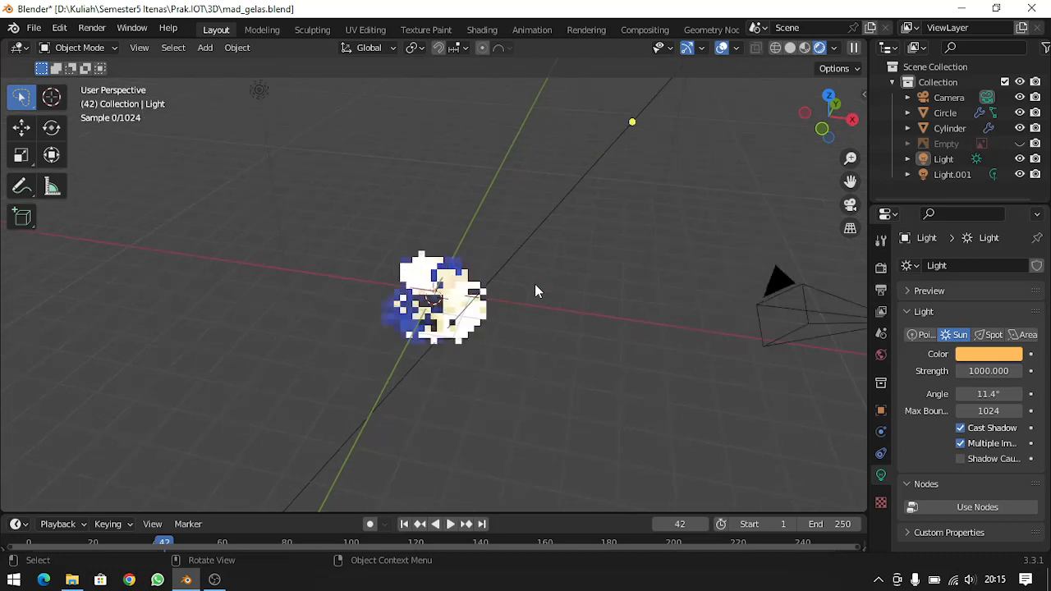
pyautogui.scroll(1, 535, 292)
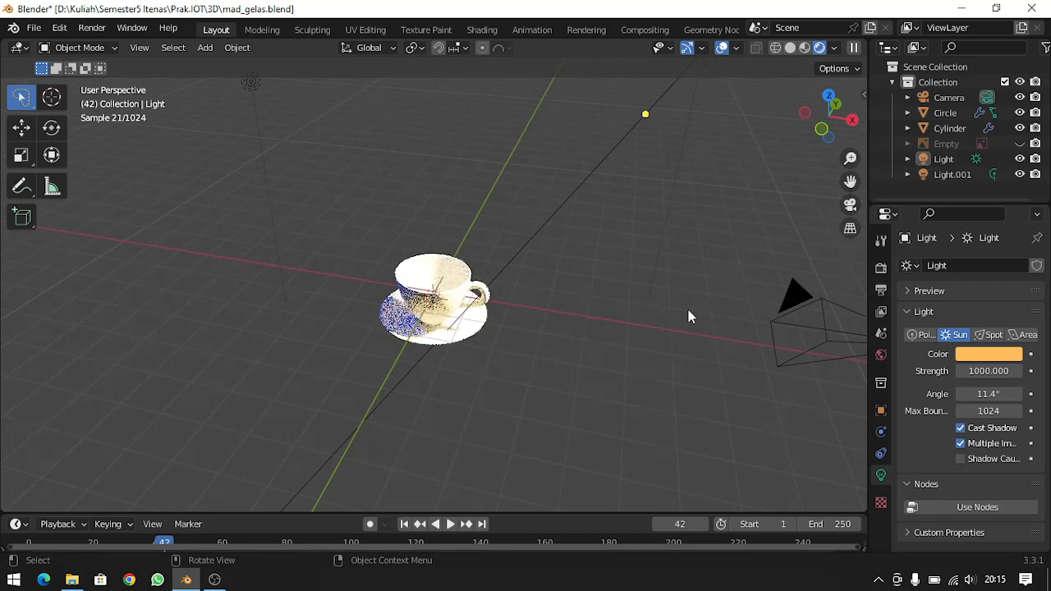
pyautogui.scroll(-3, 666, 176)
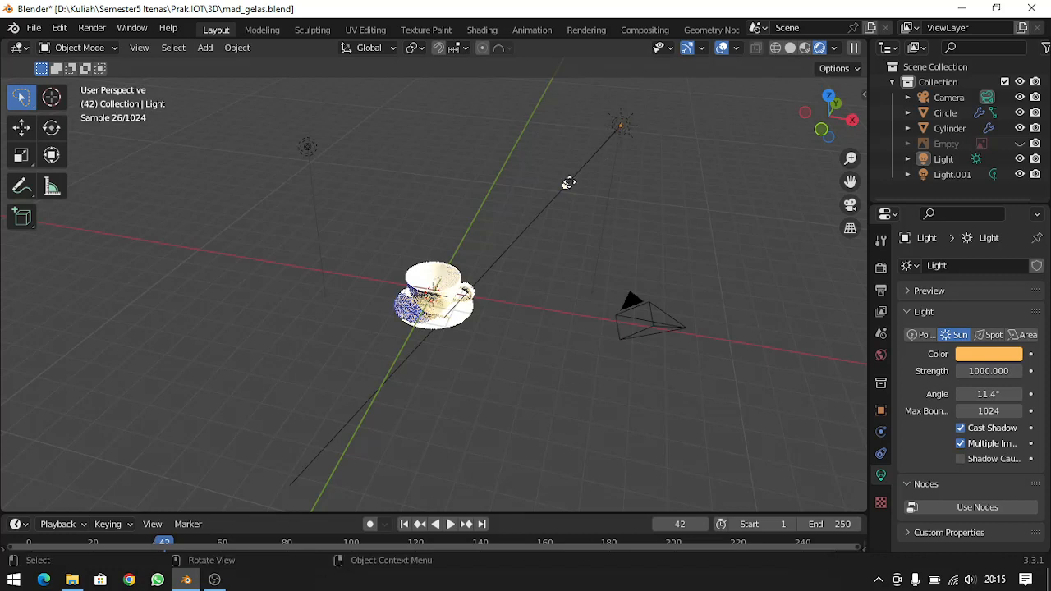
pyautogui.moveTo(556, 181)
pyautogui.mouseDown()
pyautogui.moveTo(537, 172)
pyautogui.moveTo(566, 198)
pyautogui.moveTo(552, 198)
pyautogui.mouseUp()
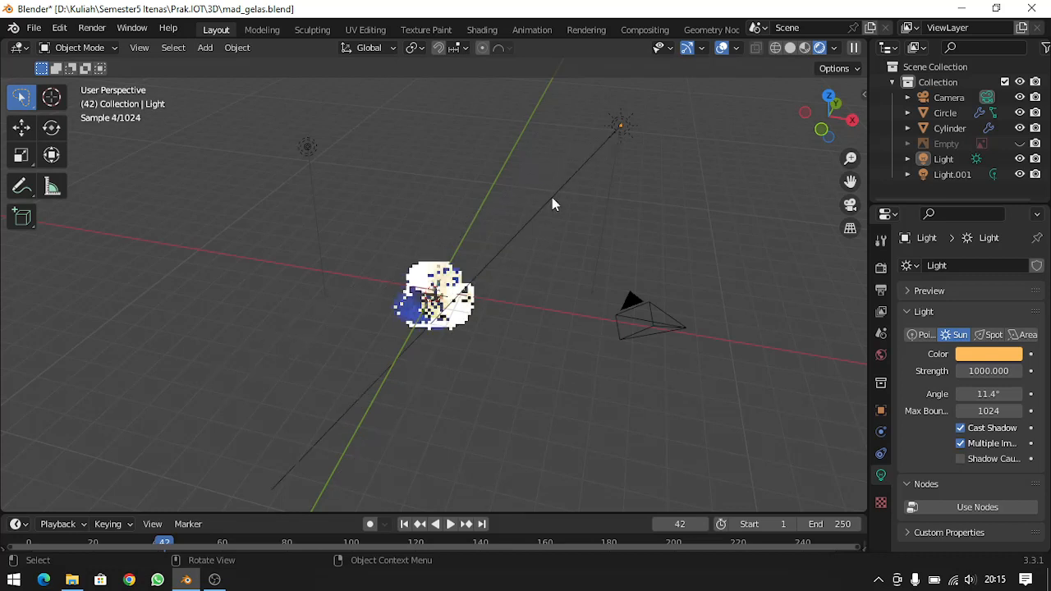
# - Change the orange light to a Spot light and narrow its cone to a spot size of 70.5°
pyautogui.click(988, 335)
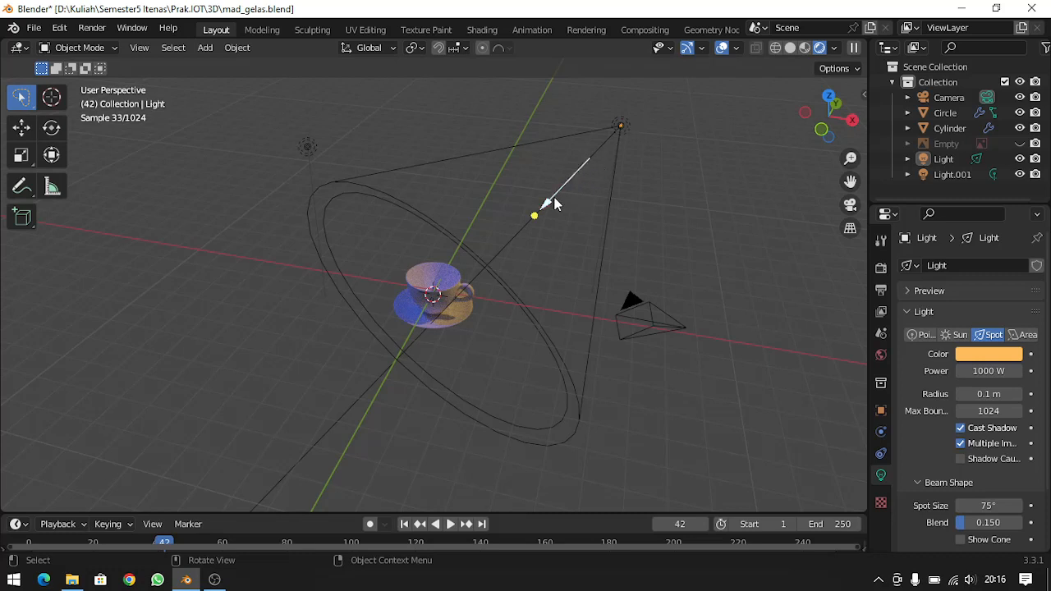
pyautogui.moveTo(547, 204); pyautogui.dragTo(561, 207)
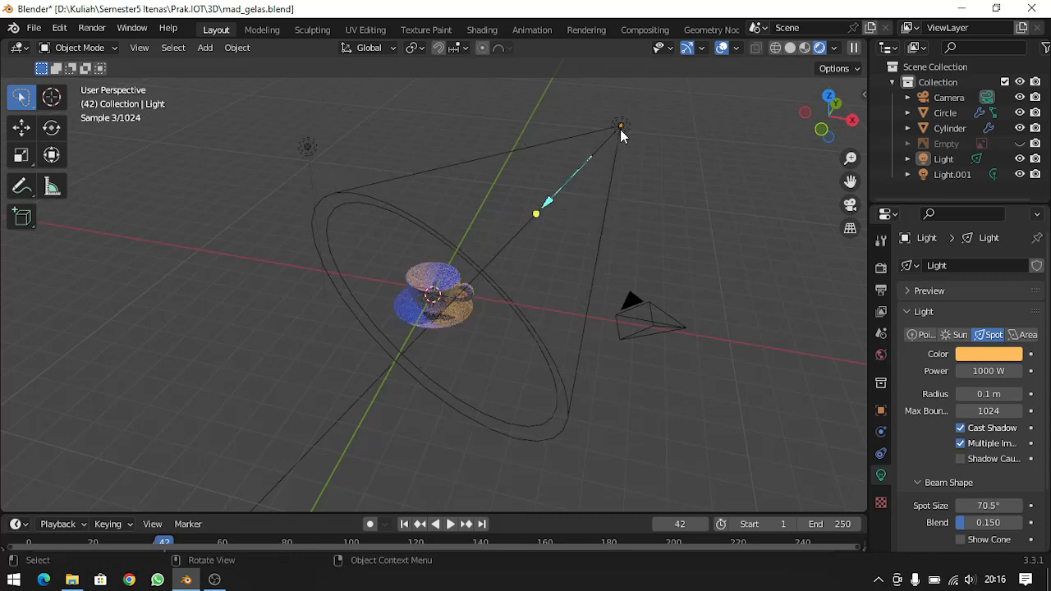
# - Move the spot light about 4.91 m in X, 0.62 m in Y and -1.31 m in Z, and deselect it
pyautogui.click(620, 129)
pyautogui.press('g')
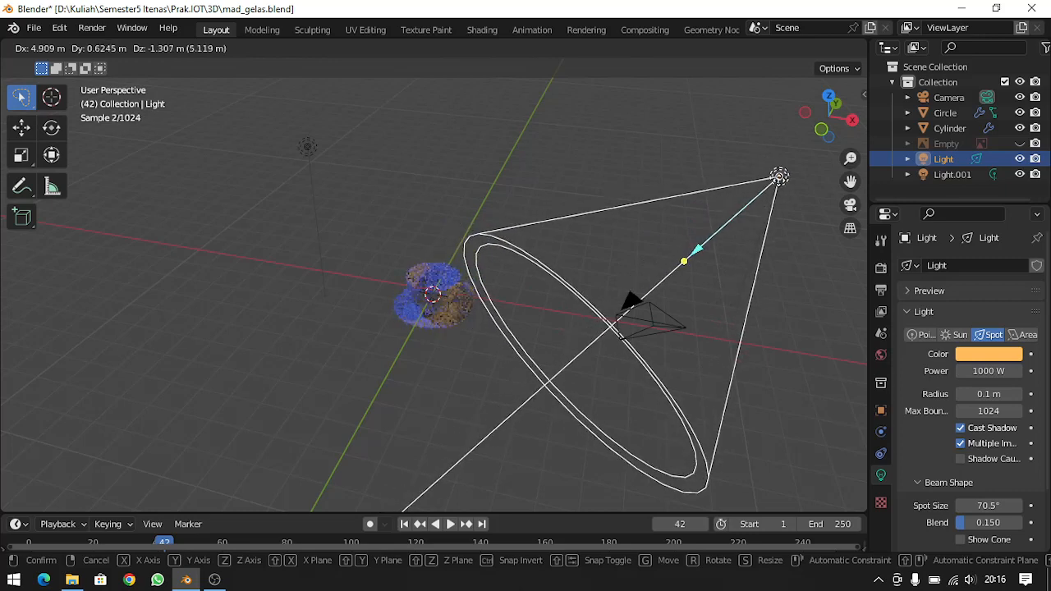
pyautogui.click(781, 188)
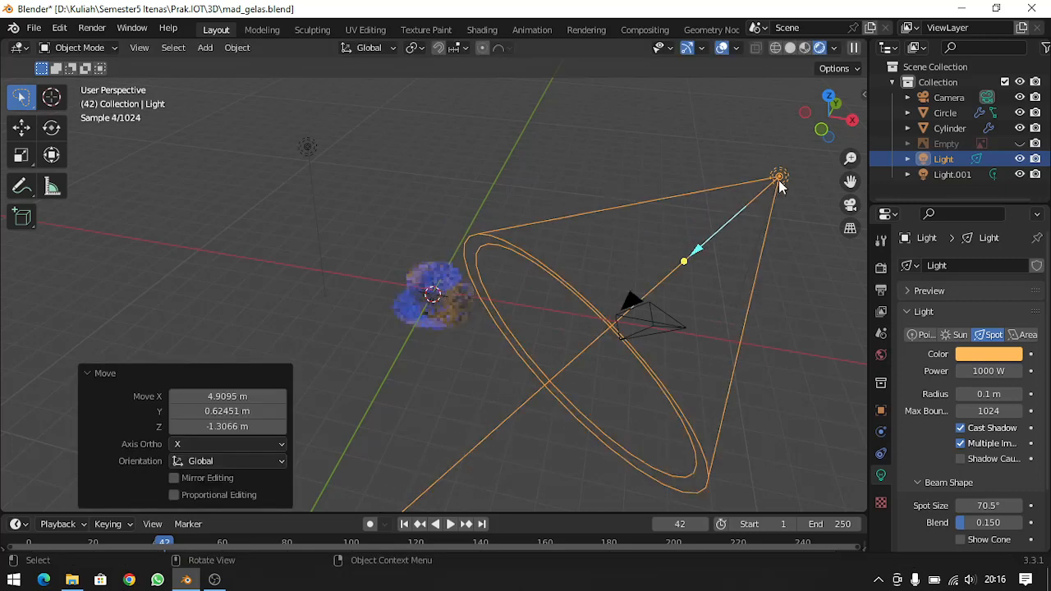
pyautogui.click(610, 171)
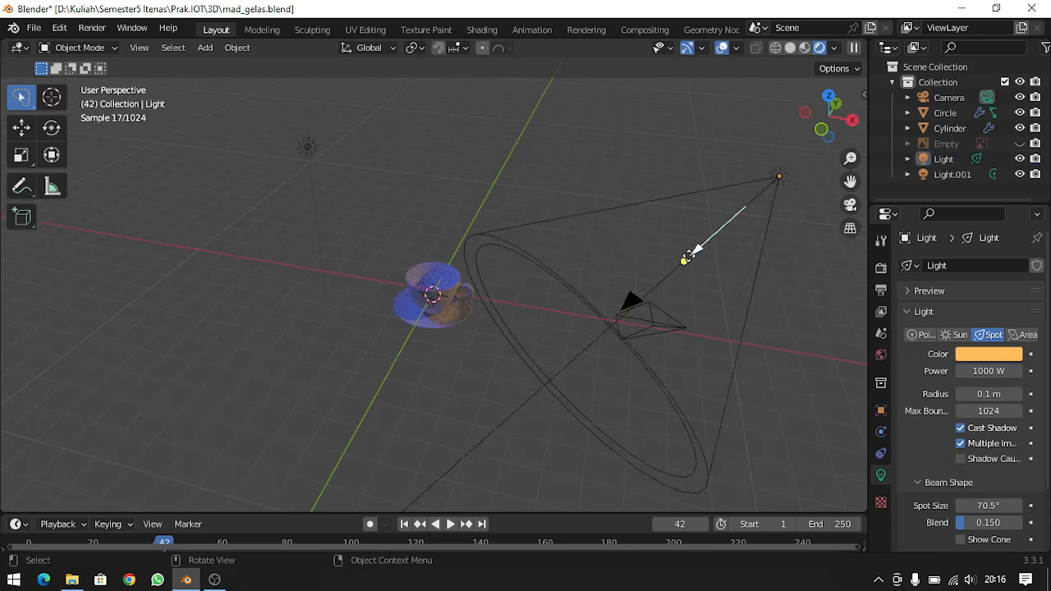
# - Narrow the spot light's cone to 68.7° and move the light about 2.43 m in X, -0.97 m in Y and -2.51 m in Z
pyautogui.moveTo(713, 267); pyautogui.dragTo(666, 303)
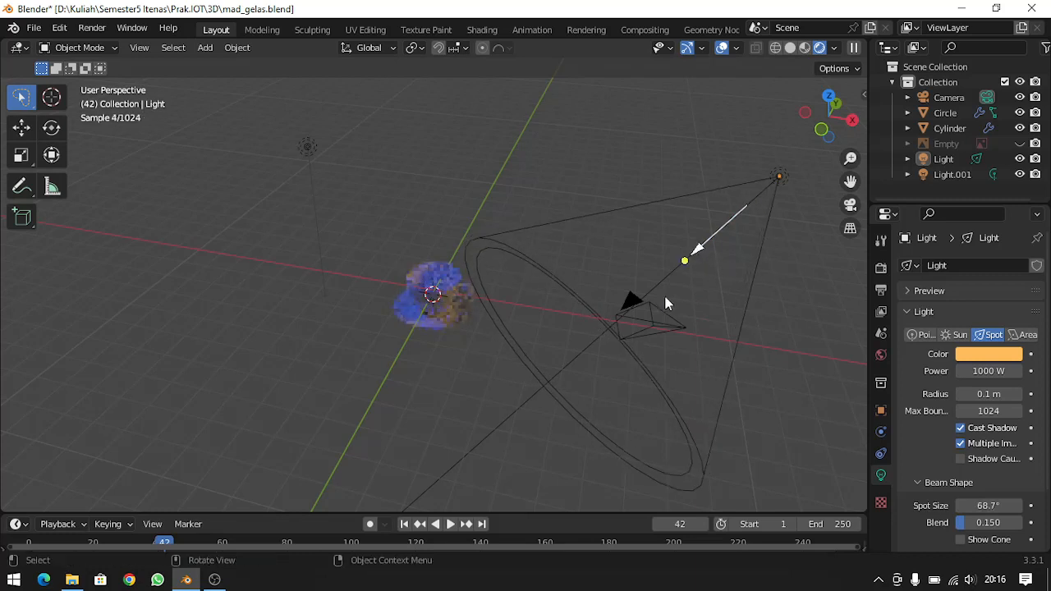
pyautogui.click(781, 177)
pyautogui.press('g')
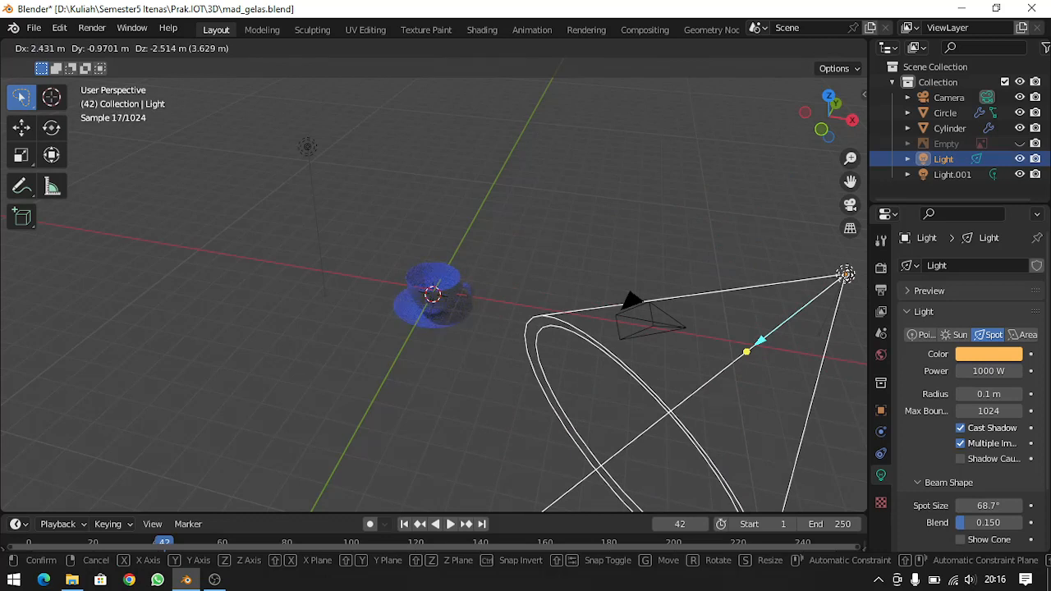
pyautogui.click(846, 274)
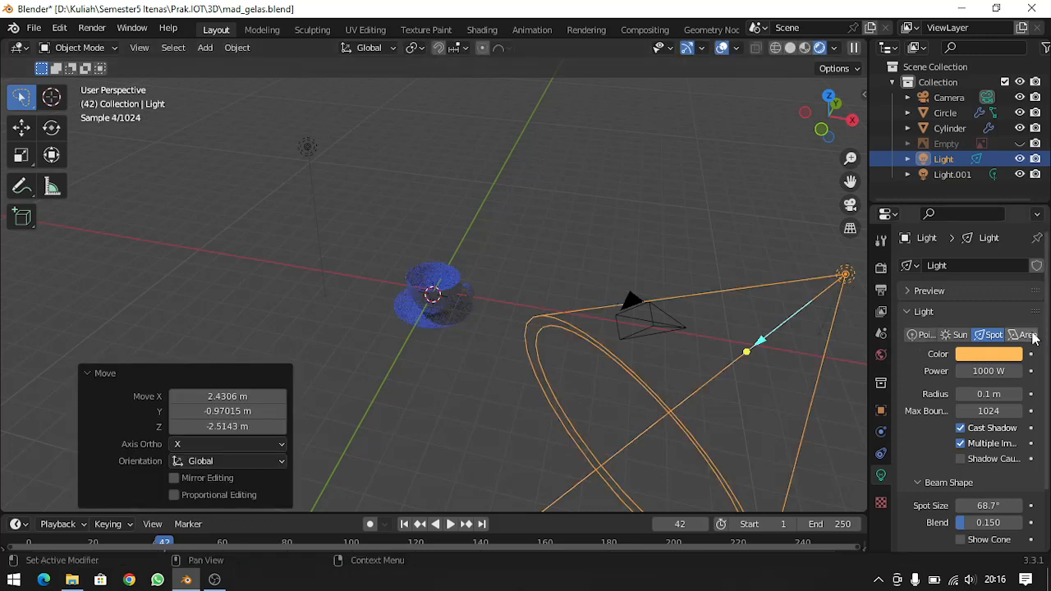
# - Change the spot light to an Area light and move it about -6.77 m in X, 0.18 m in Y and 3.33 m in Z
pyautogui.click(1031, 335)
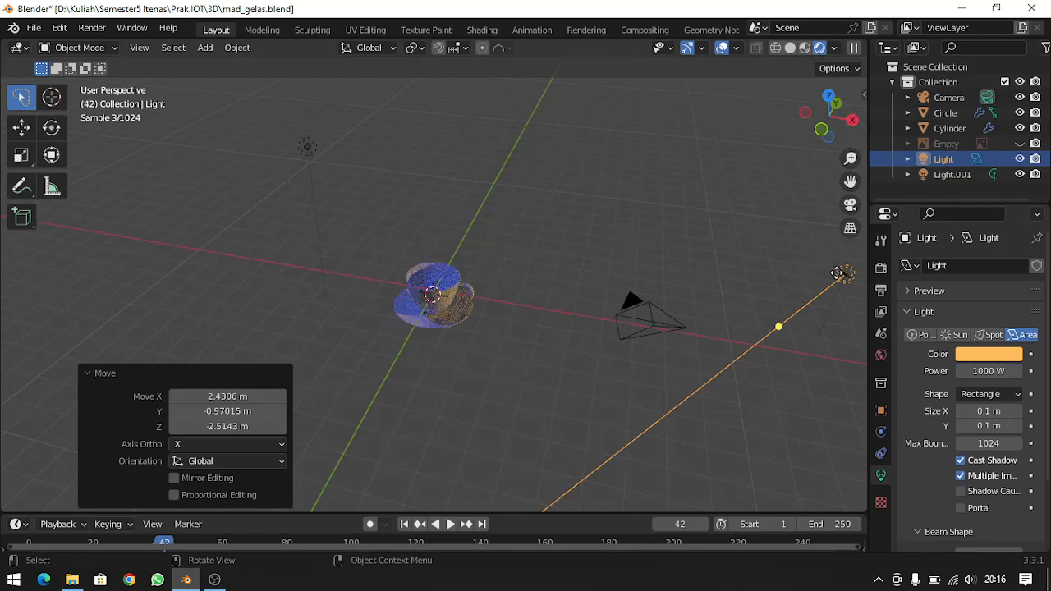
pyautogui.click(647, 236)
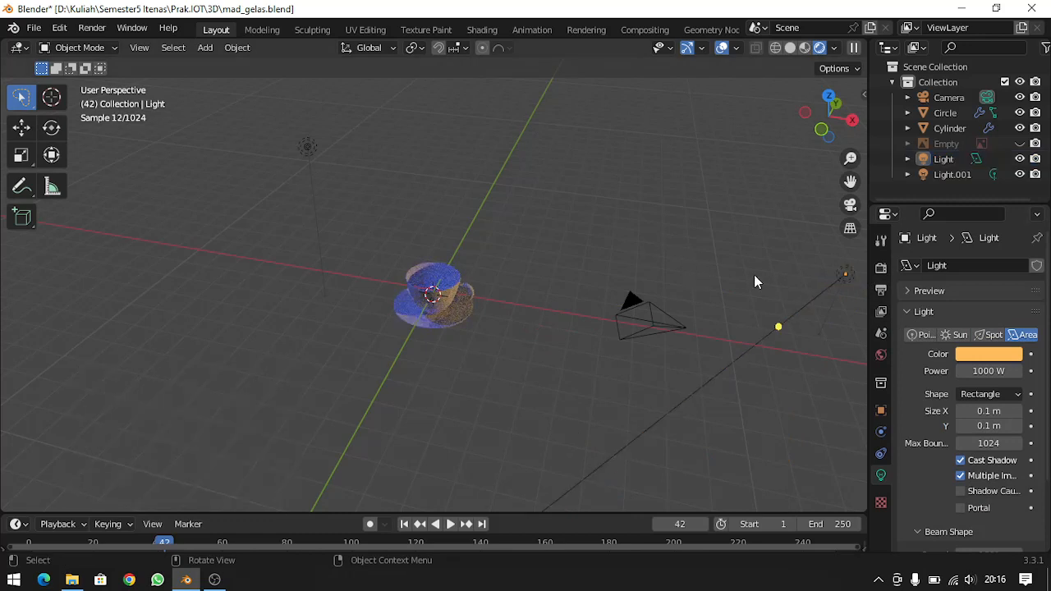
pyautogui.click(843, 278)
pyautogui.press('g')
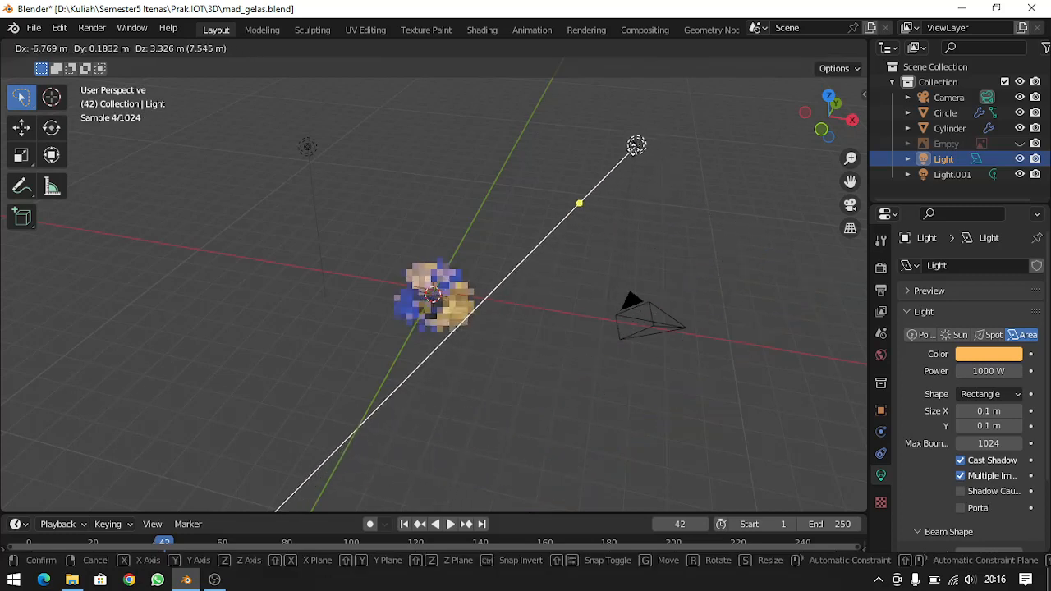
pyautogui.click(654, 156)
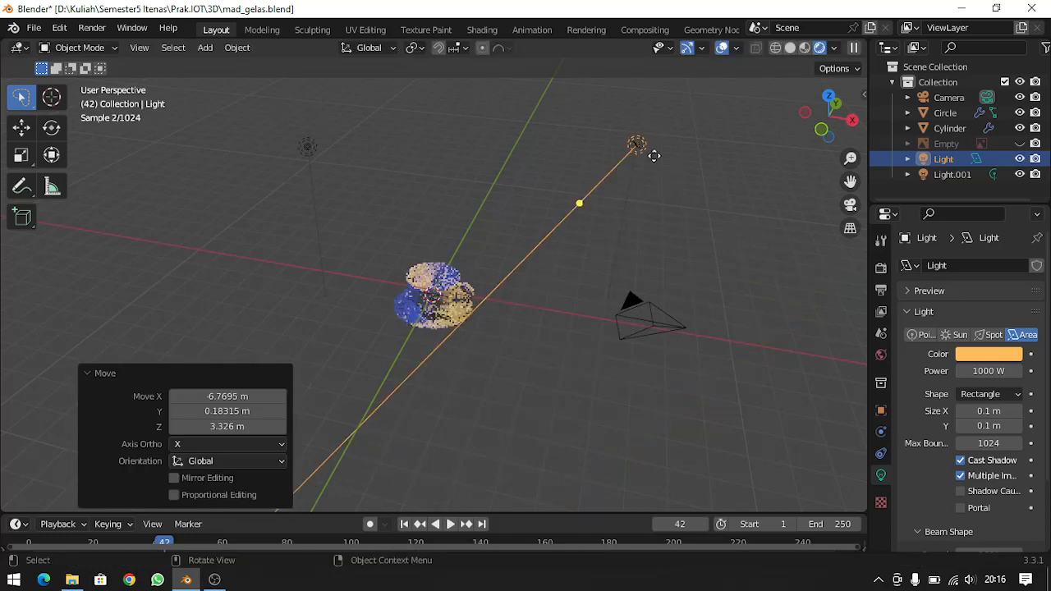
pyautogui.click(128, 307)
# - Try the Square shape on the orange area light, and finally set its shape to Disk
pyautogui.scroll(2, 728, 237)
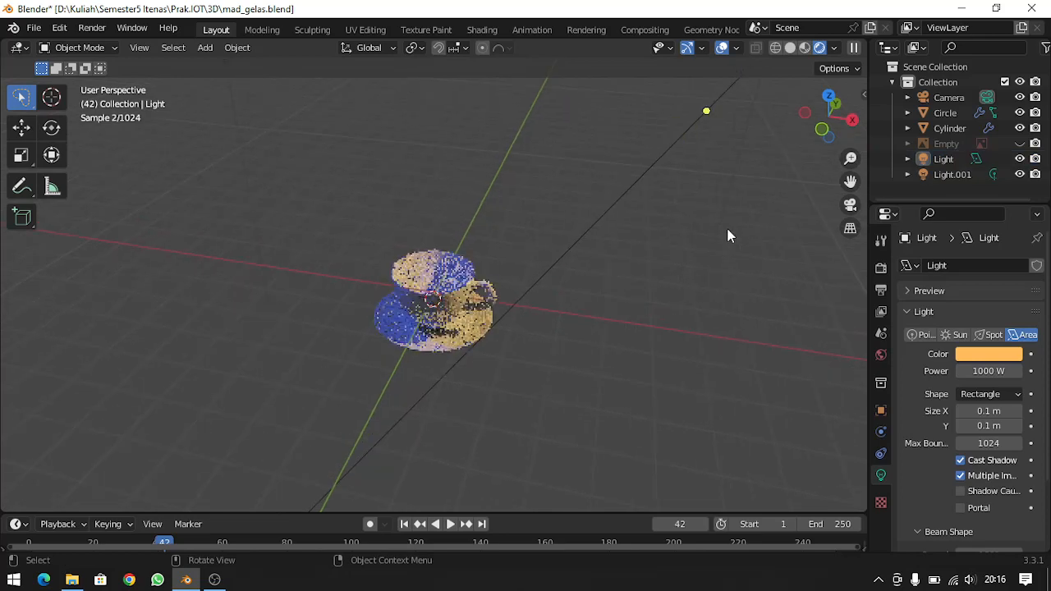
pyautogui.hscroll(1, 727, 236)
pyautogui.scroll(1, 728, 236)
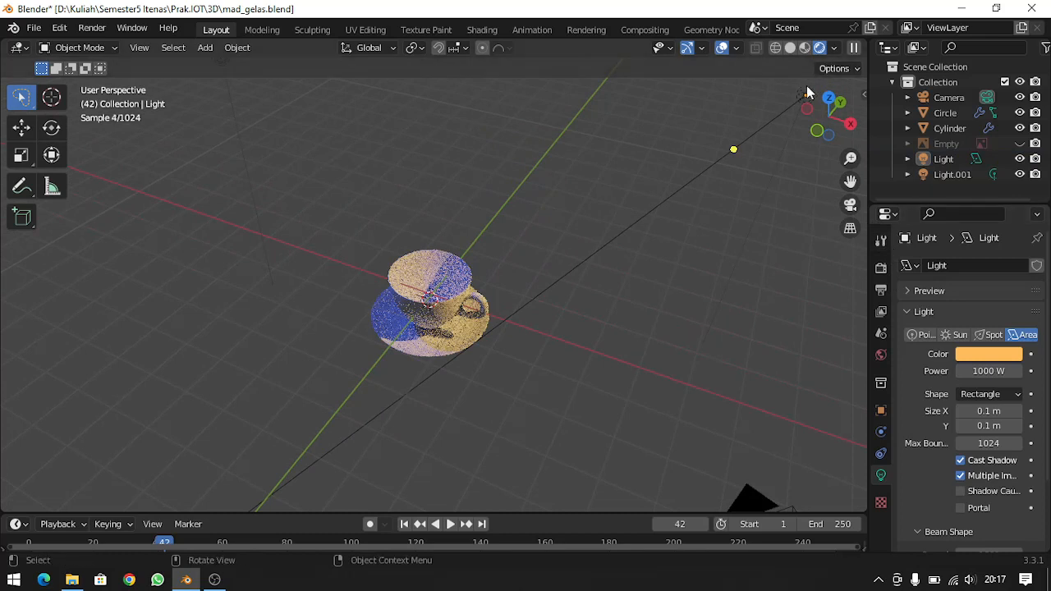
pyautogui.click(909, 265)
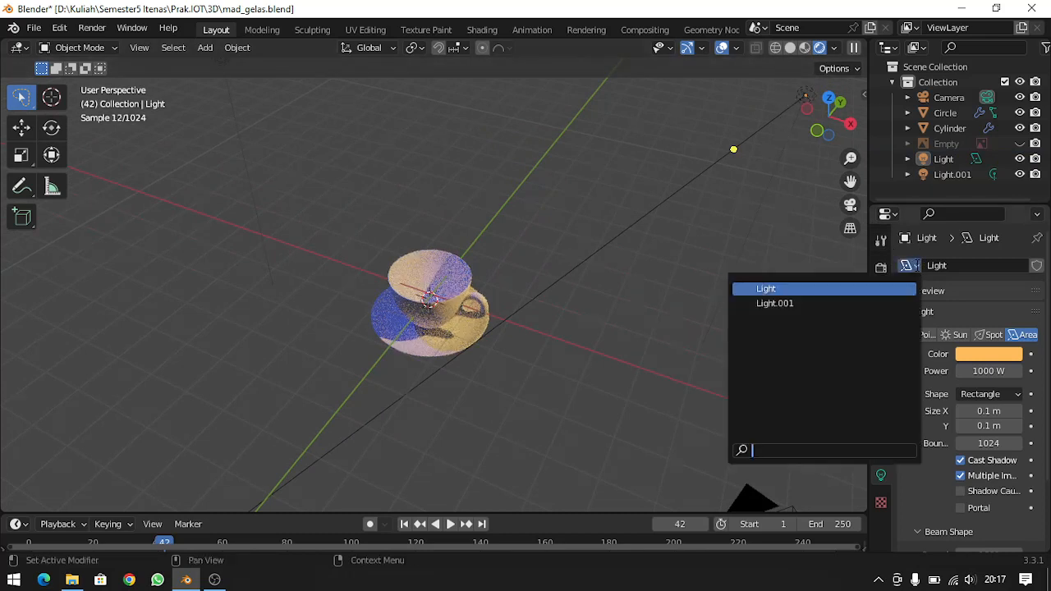
pyautogui.click(919, 265)
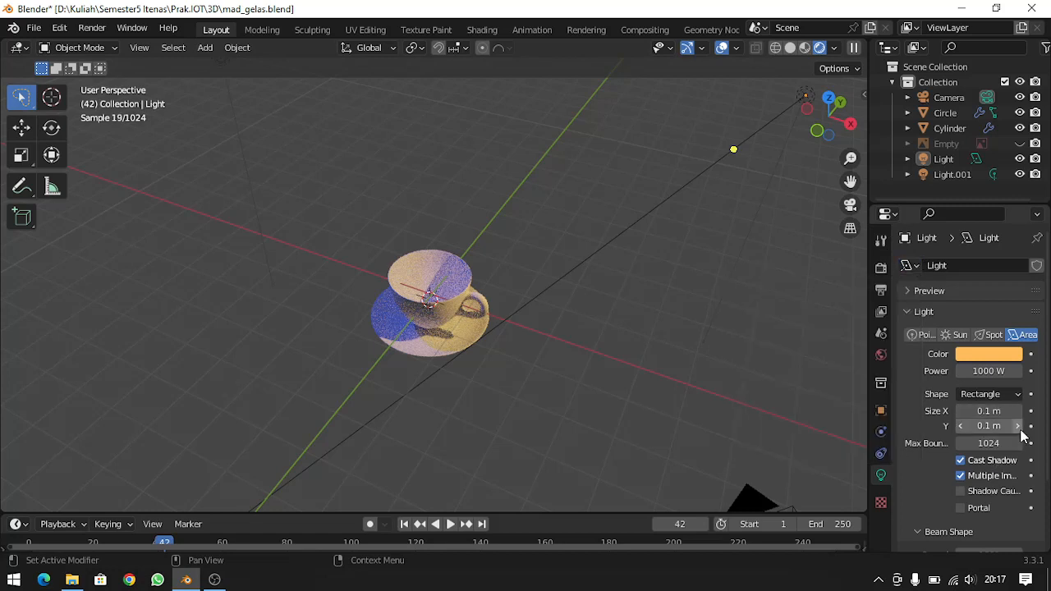
pyautogui.click(1018, 397)
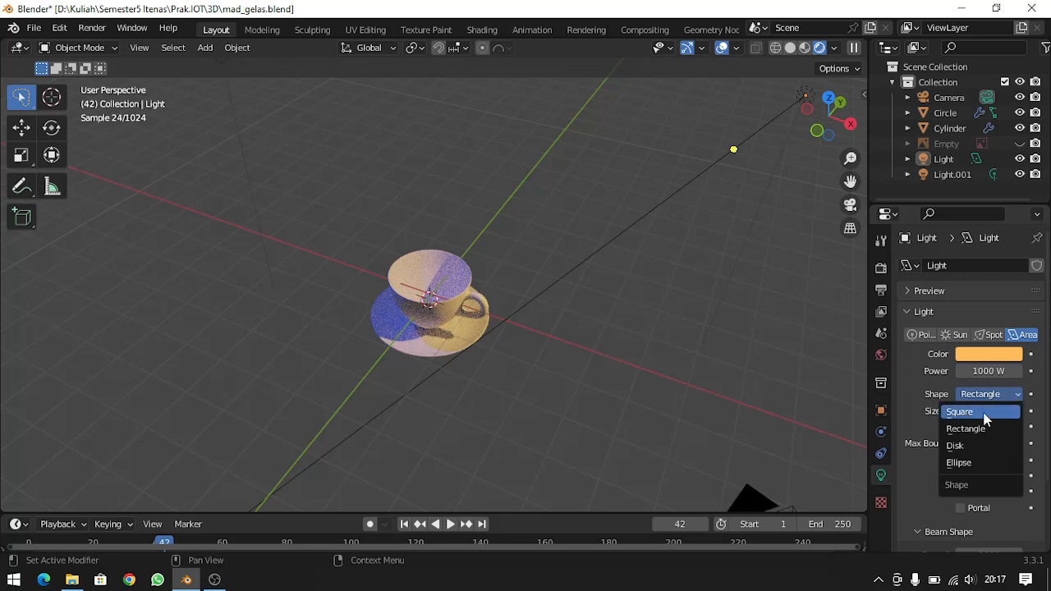
pyautogui.click(974, 414)
pyautogui.click(1016, 397)
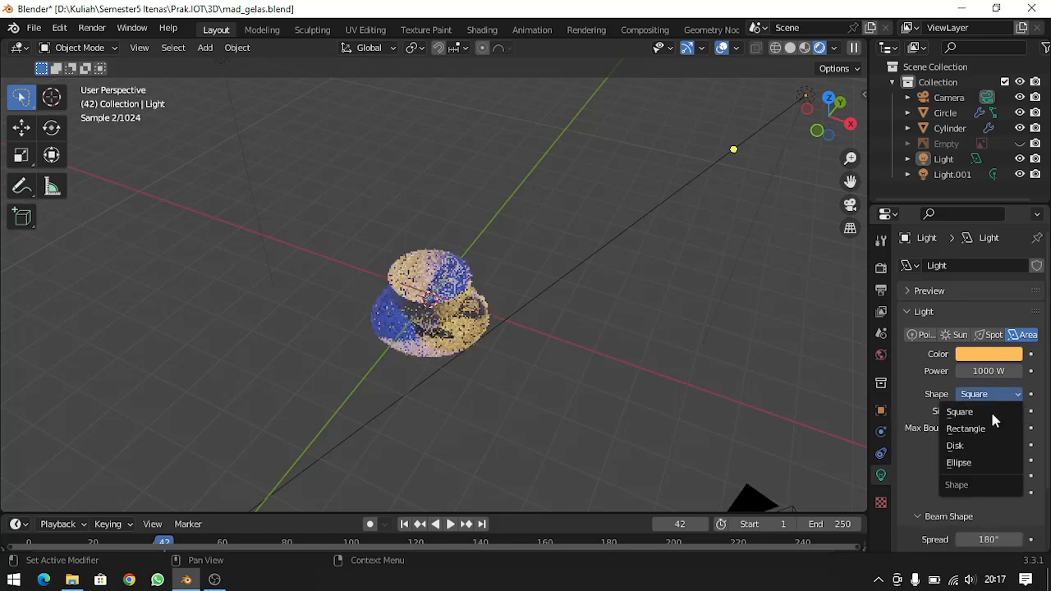
pyautogui.click(961, 445)
# - Hide both lights, Light and Light.001, in the rendered viewport
pyautogui.moveTo(764, 212); pyautogui.dragTo(780, 197, button='middle')
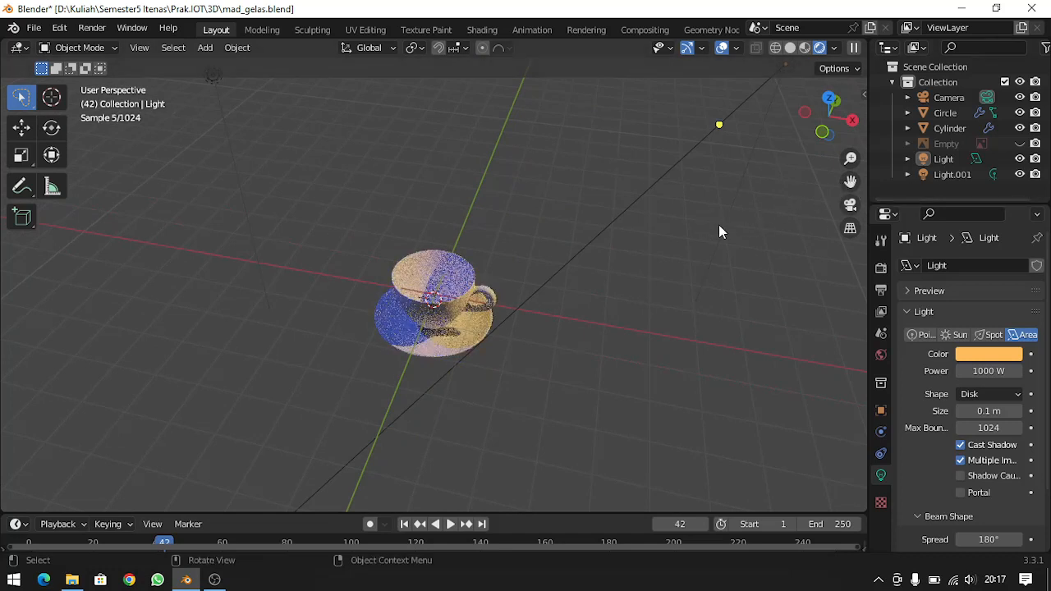
pyautogui.moveTo(719, 225); pyautogui.dragTo(720, 231, button='middle')
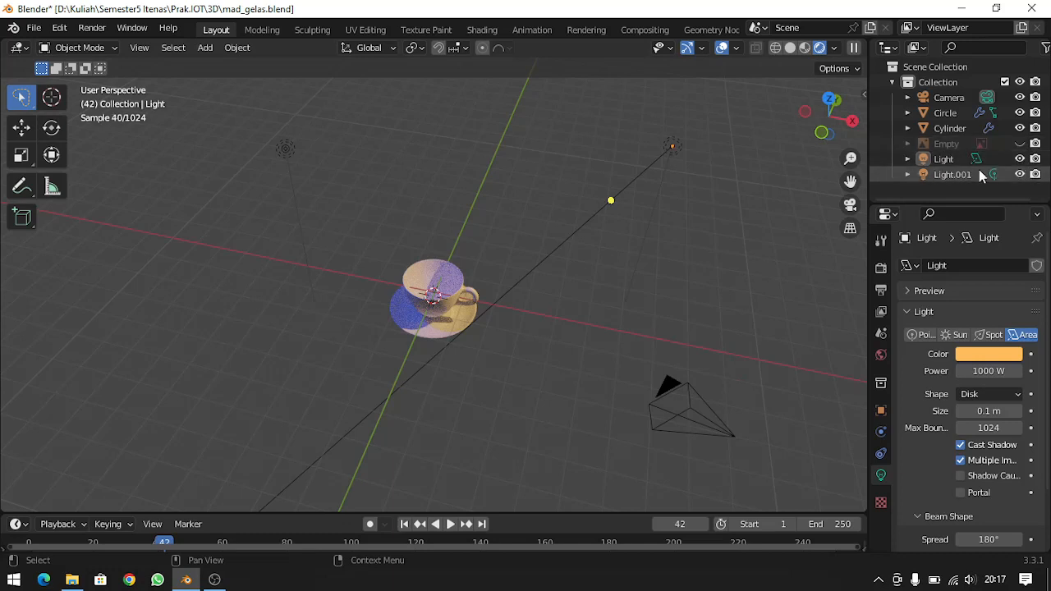
pyautogui.click(1020, 158)
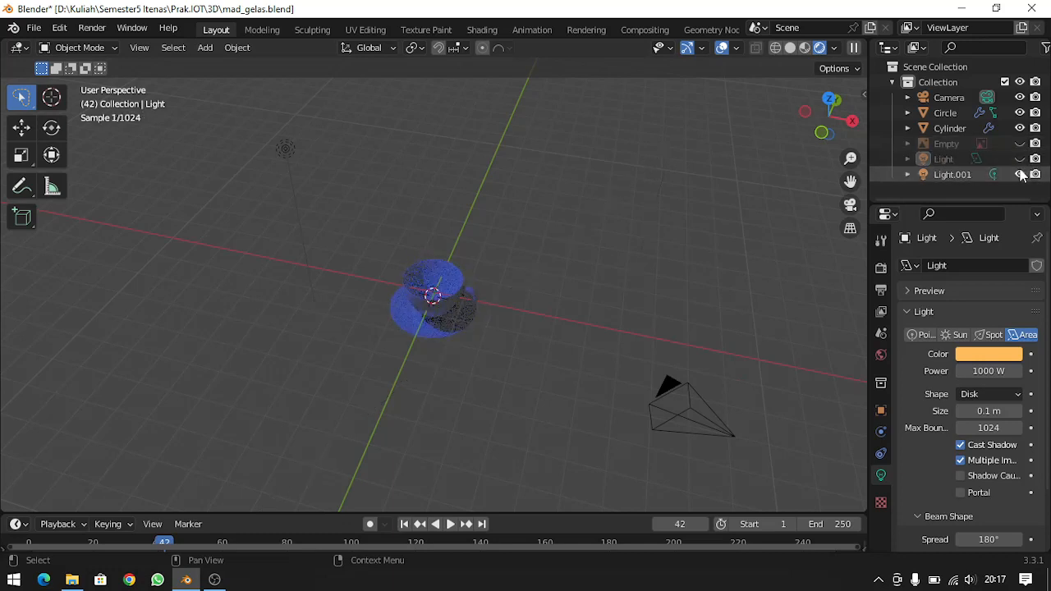
pyautogui.click(1020, 174)
pyautogui.moveTo(658, 189); pyautogui.dragTo(659, 163, button='middle')
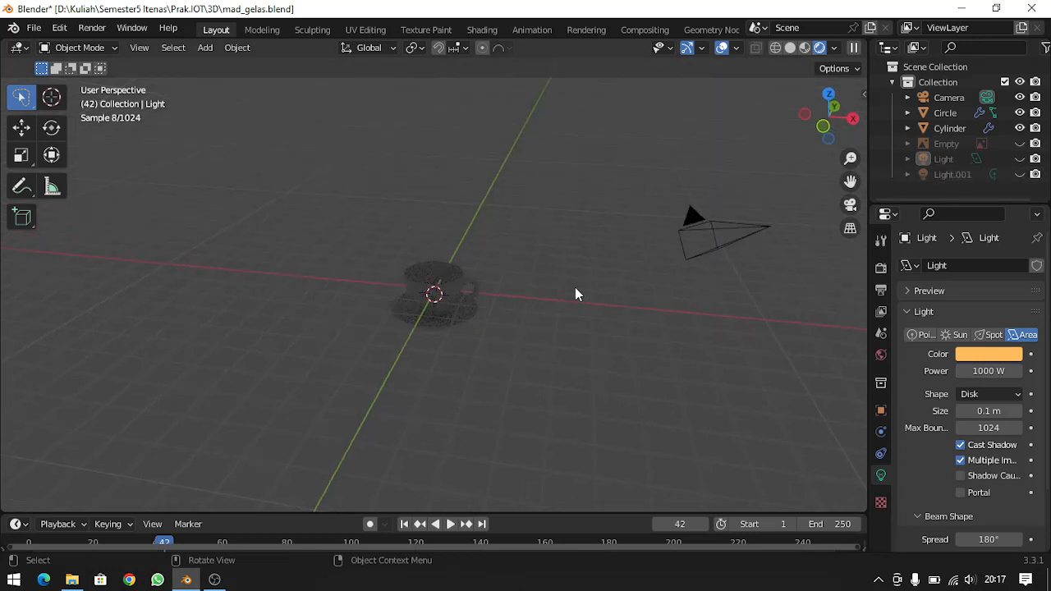
pyautogui.press('z')
pyautogui.click(566, 206)
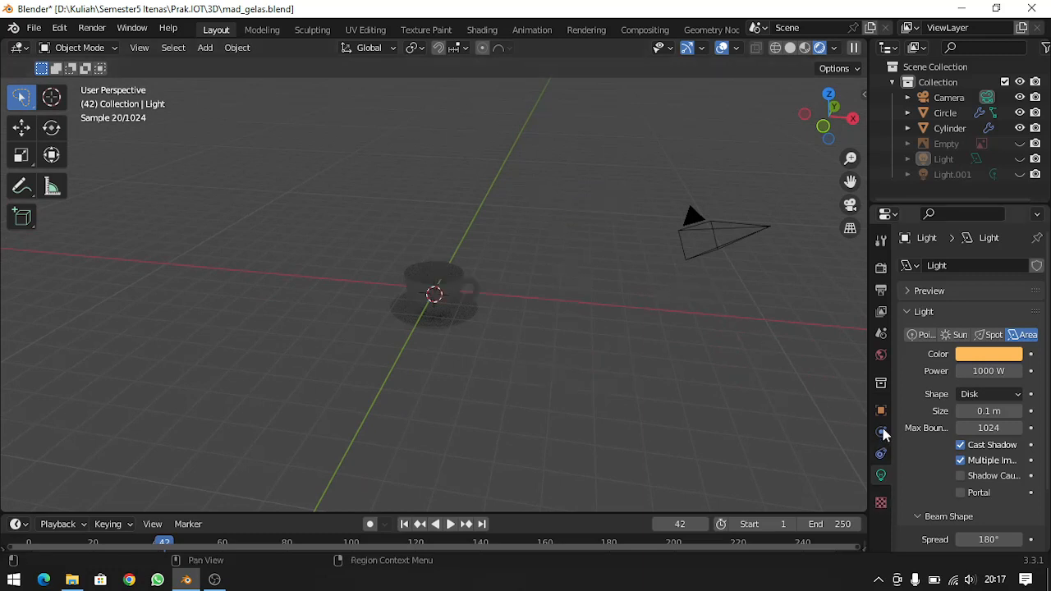
# - Open the world settings and examine the available worlds and surface shader types, keeping World.001 with the Background surface
pyautogui.click(880, 361)
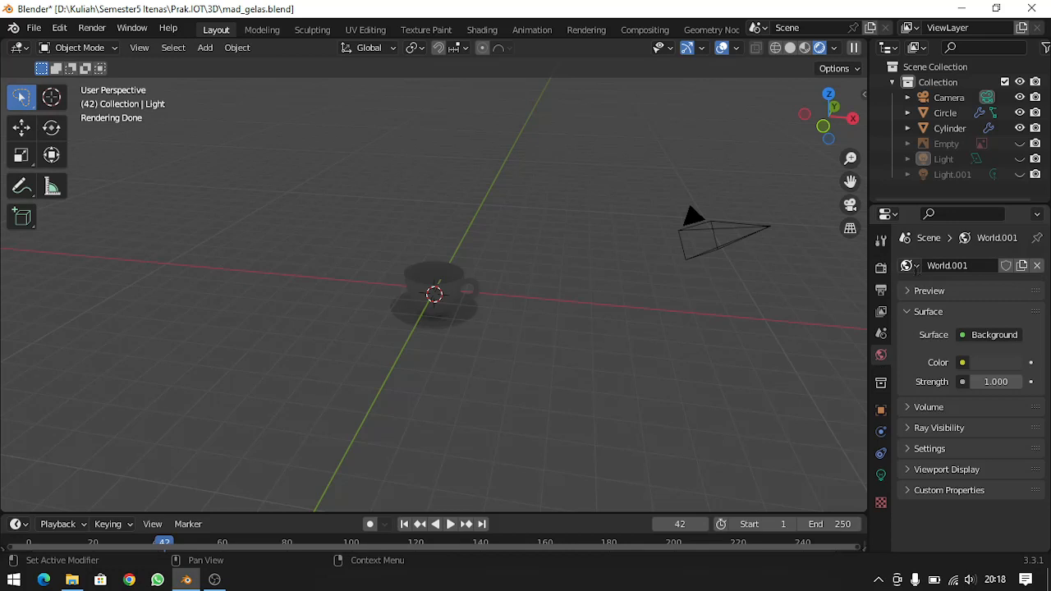
pyautogui.click(912, 268)
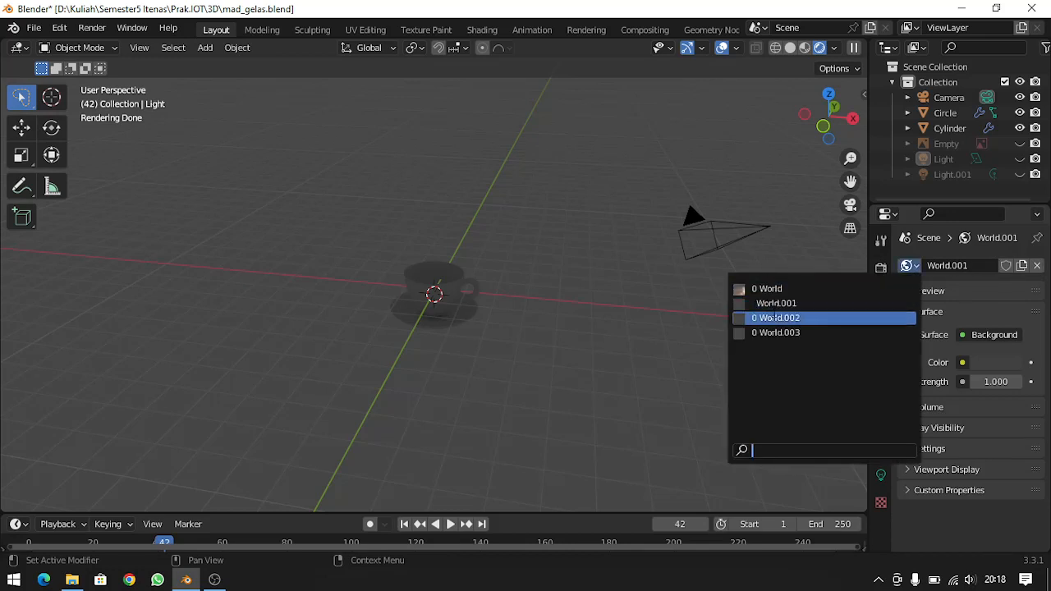
pyautogui.click(776, 303)
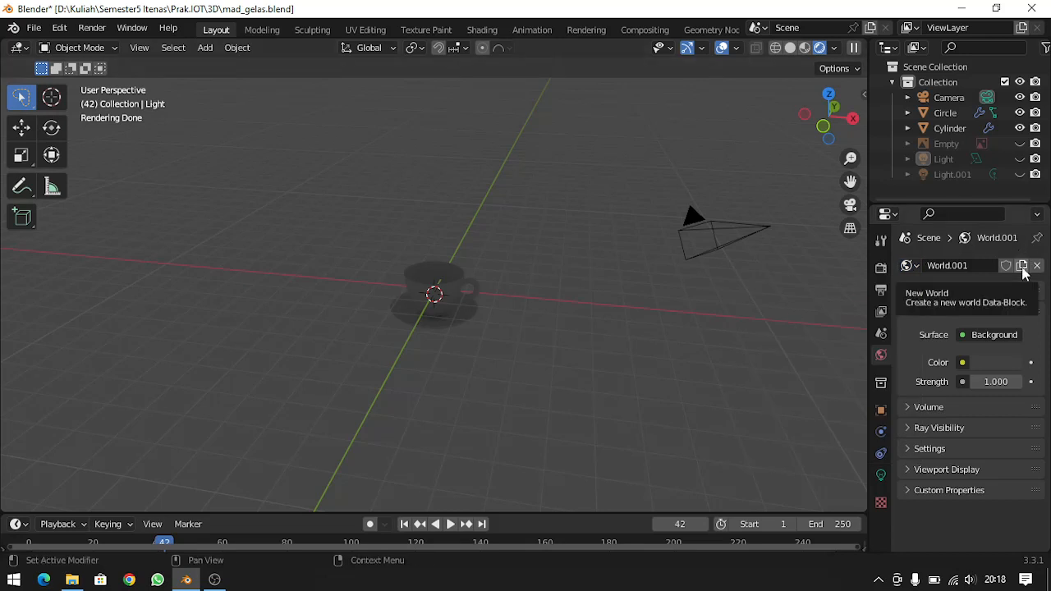
pyautogui.click(964, 337)
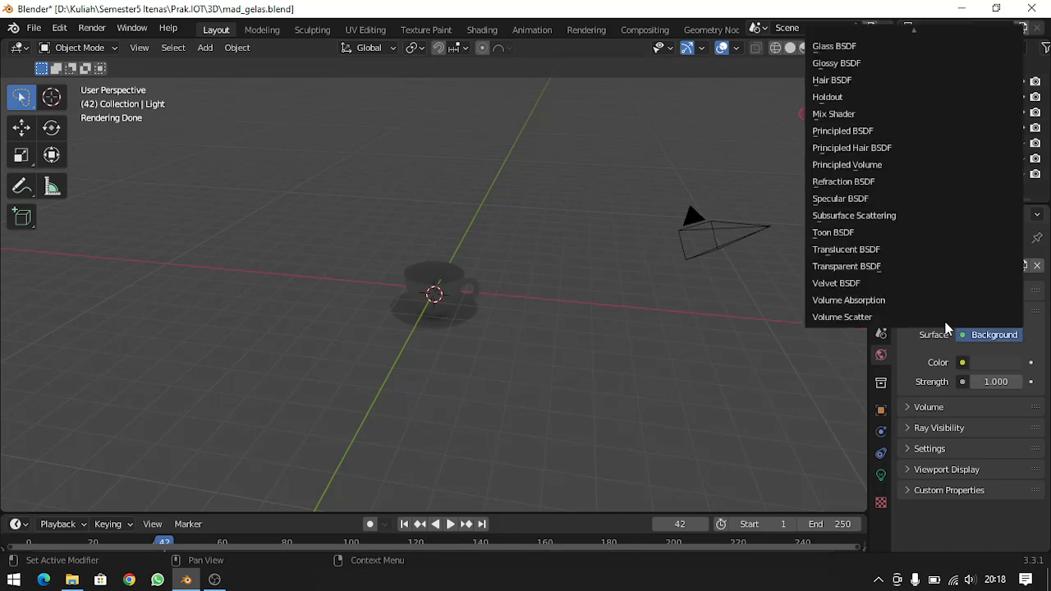
pyautogui.click(963, 335)
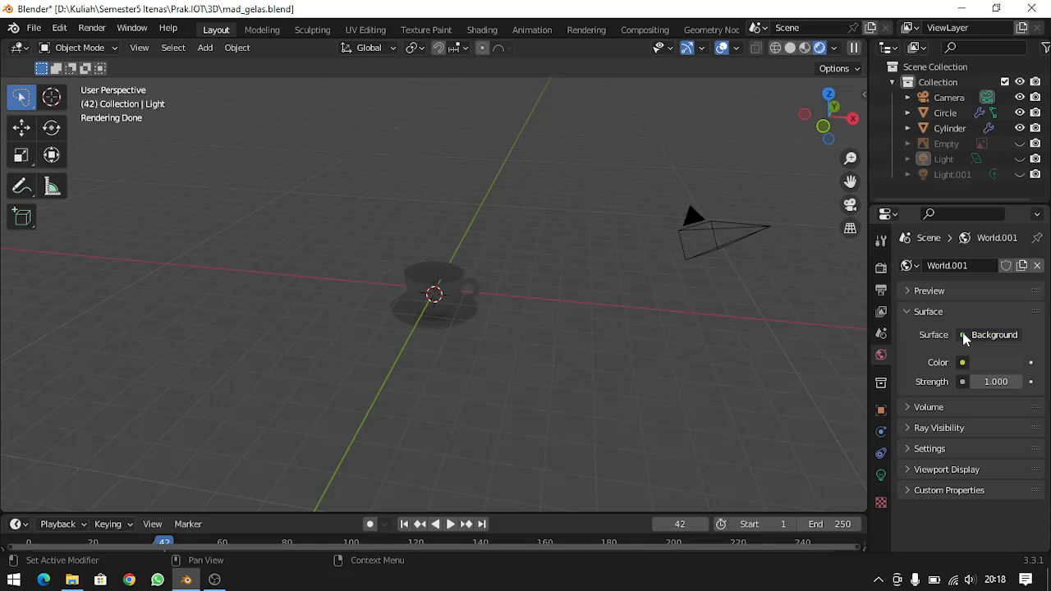
pyautogui.click(964, 335)
pyautogui.click(963, 335)
# - Switch the scene's world from World.001 to the existing World that uses the photo studio environment image
pyautogui.click(910, 266)
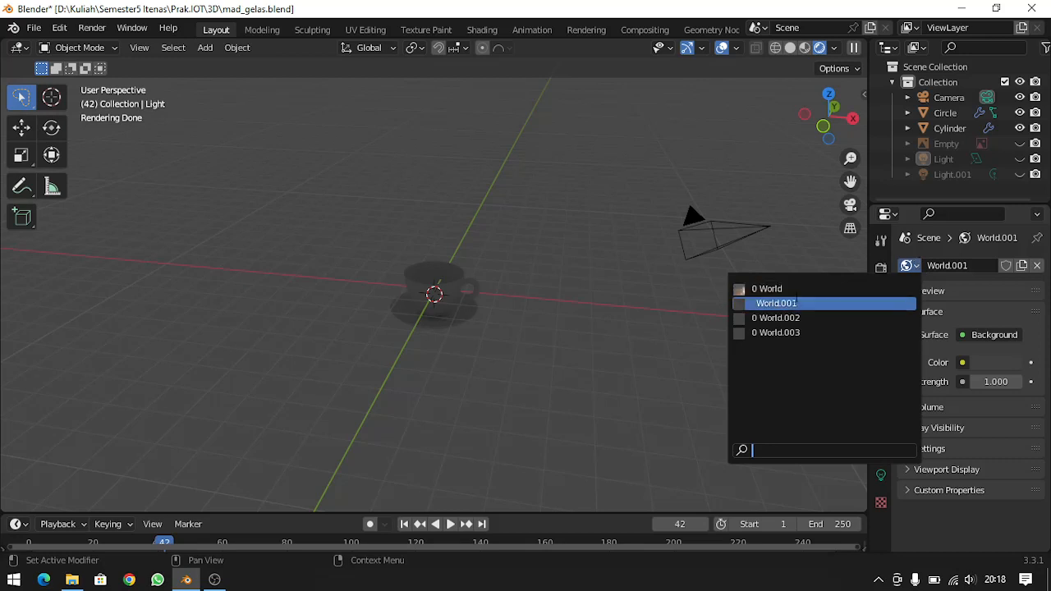
pyautogui.click(838, 301)
pyautogui.click(908, 265)
pyautogui.click(846, 301)
pyautogui.click(908, 265)
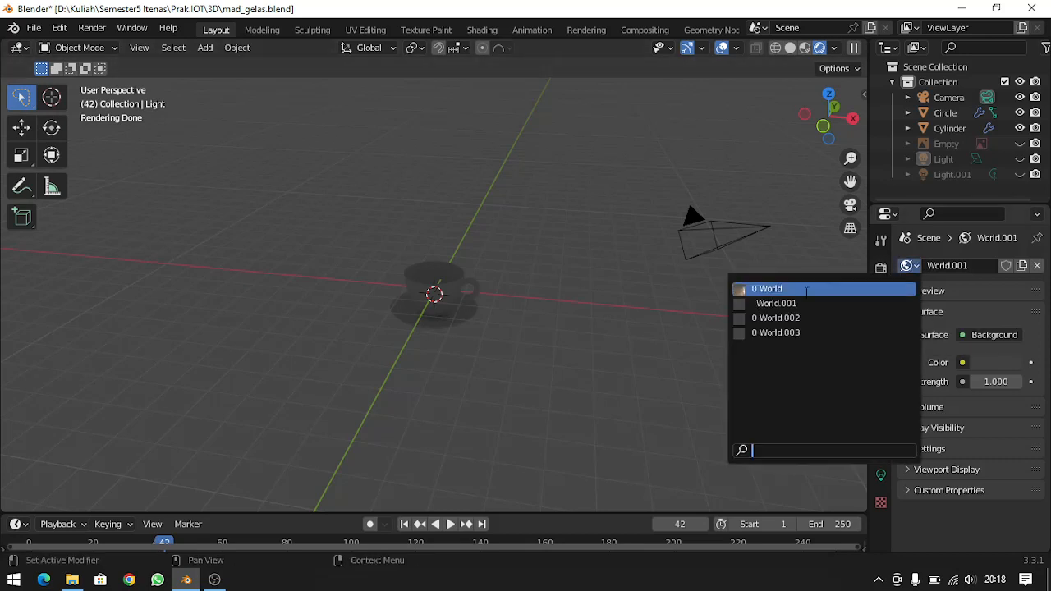
pyautogui.click(764, 288)
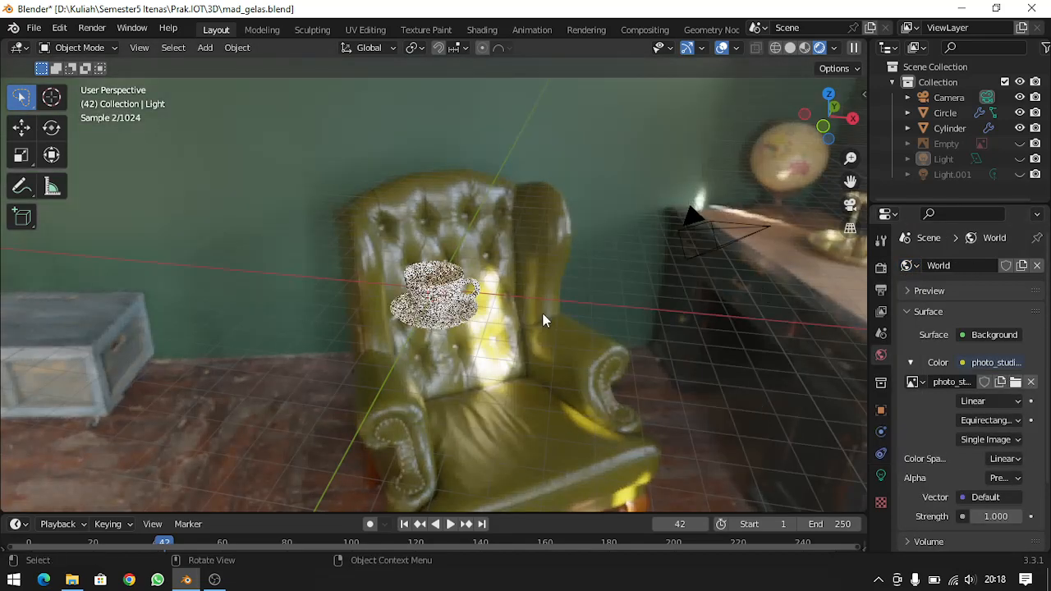
pyautogui.moveTo(543, 314)
pyautogui.mouseDown(button='middle')
pyautogui.moveTo(525, 318)
pyautogui.moveTo(517, 302)
pyautogui.moveTo(551, 307)
pyautogui.moveTo(543, 320)
pyautogui.mouseUp(button='middle')
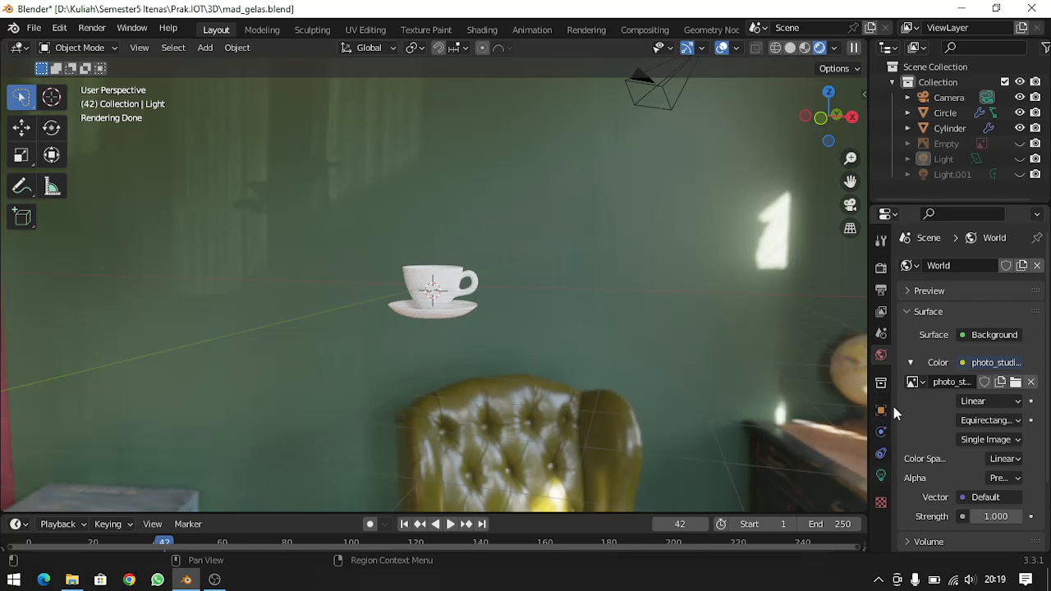
# - Switch to the Shading workspace, select the cup and check the list of existing materials for it
pyautogui.click(881, 477)
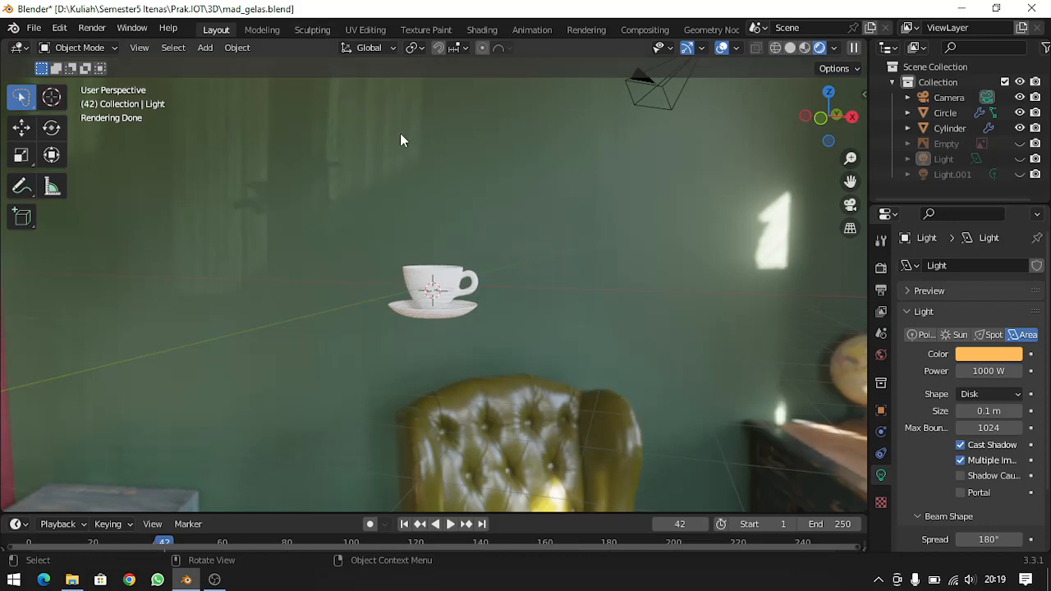
pyautogui.click(483, 30)
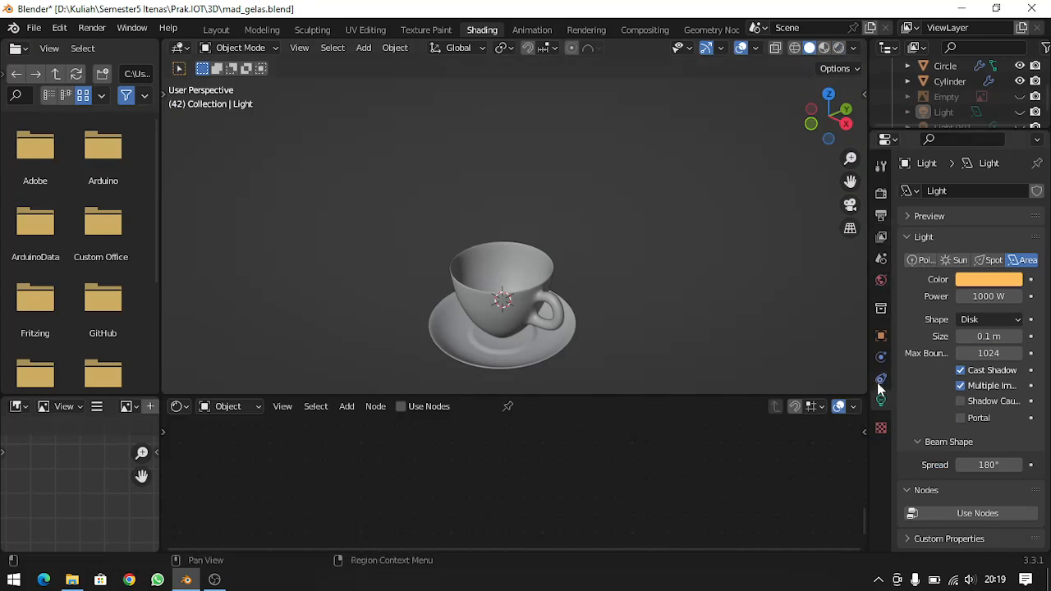
pyautogui.click(521, 276)
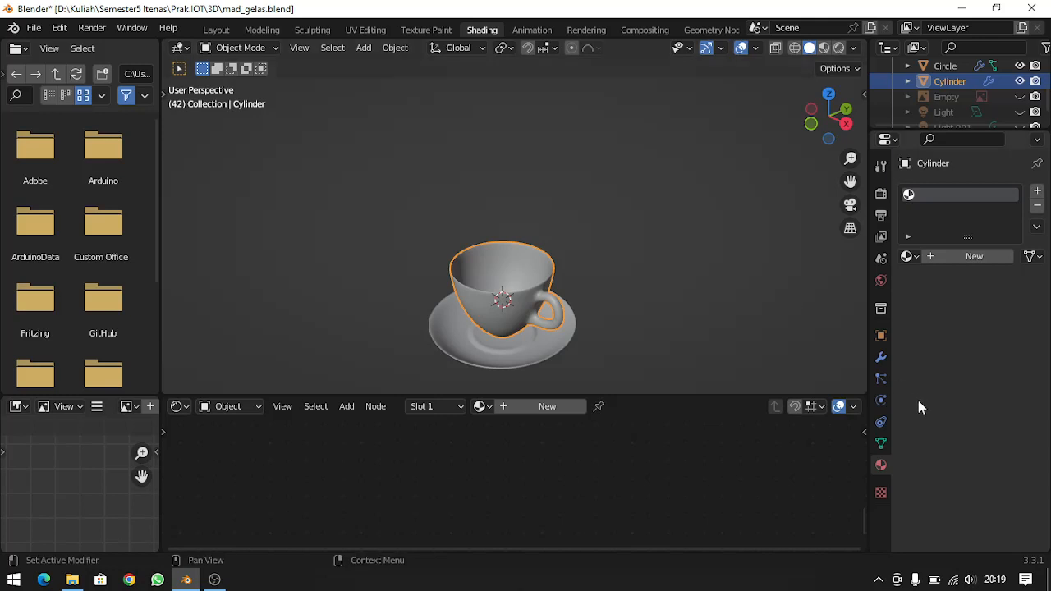
pyautogui.click(909, 256)
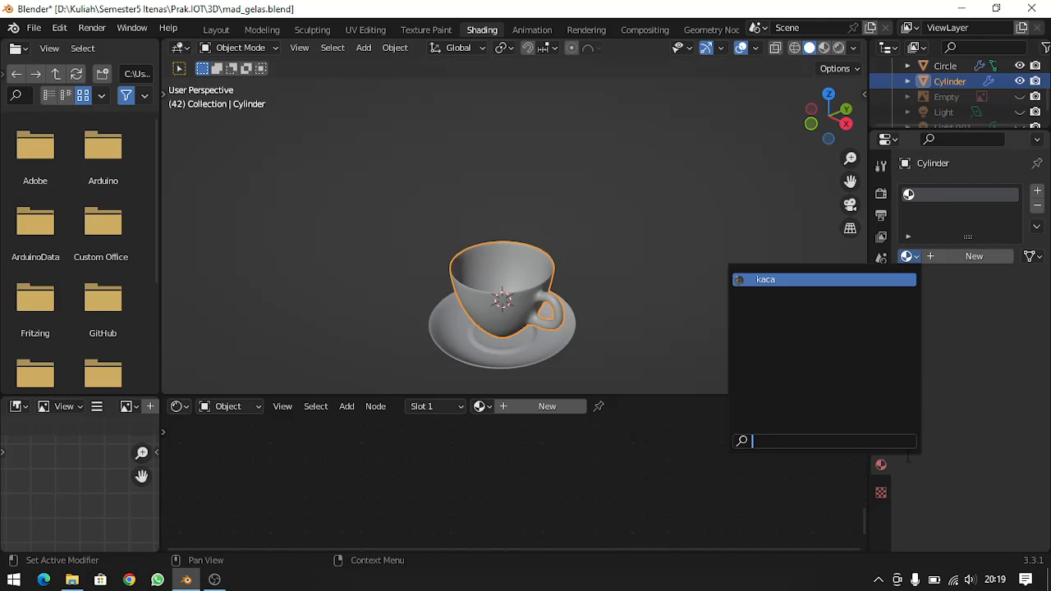
pyautogui.click(885, 468)
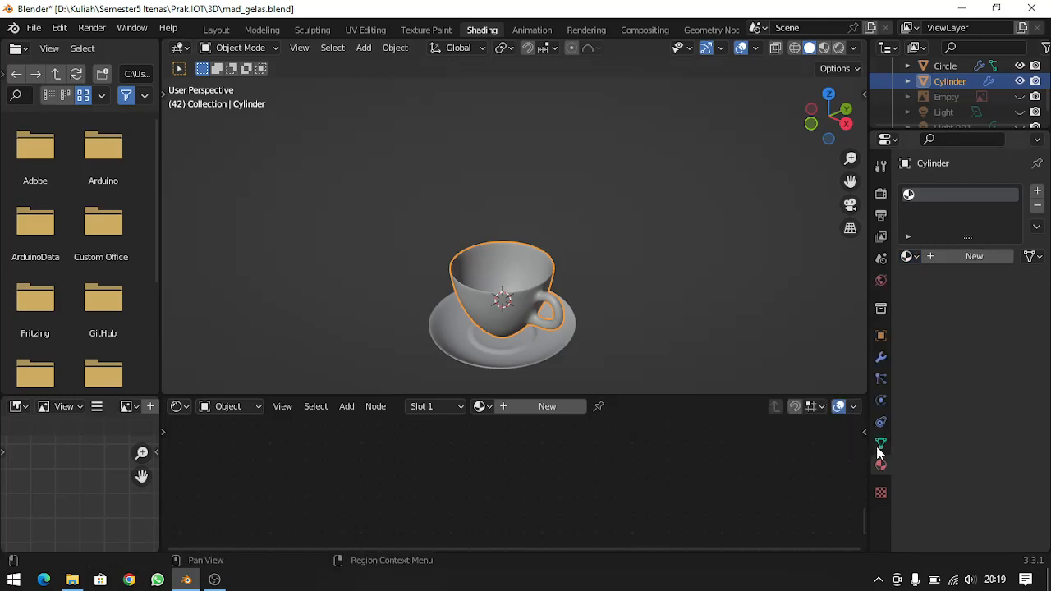
# - Assign the existing kaca material to the cup and switch the viewport to rendered shading
pyautogui.click(880, 445)
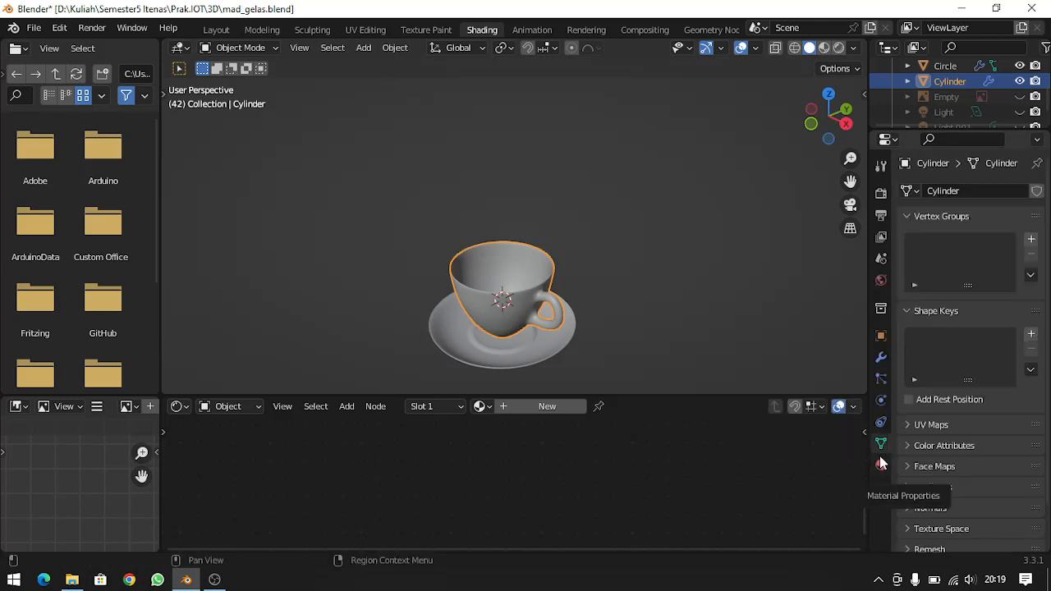
pyautogui.click(881, 464)
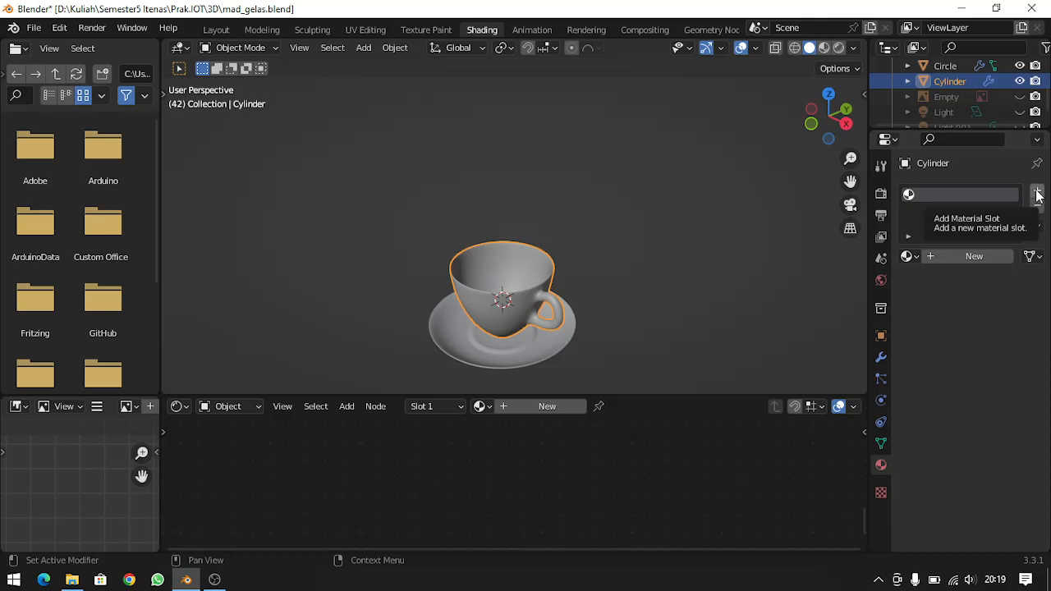
pyautogui.click(909, 257)
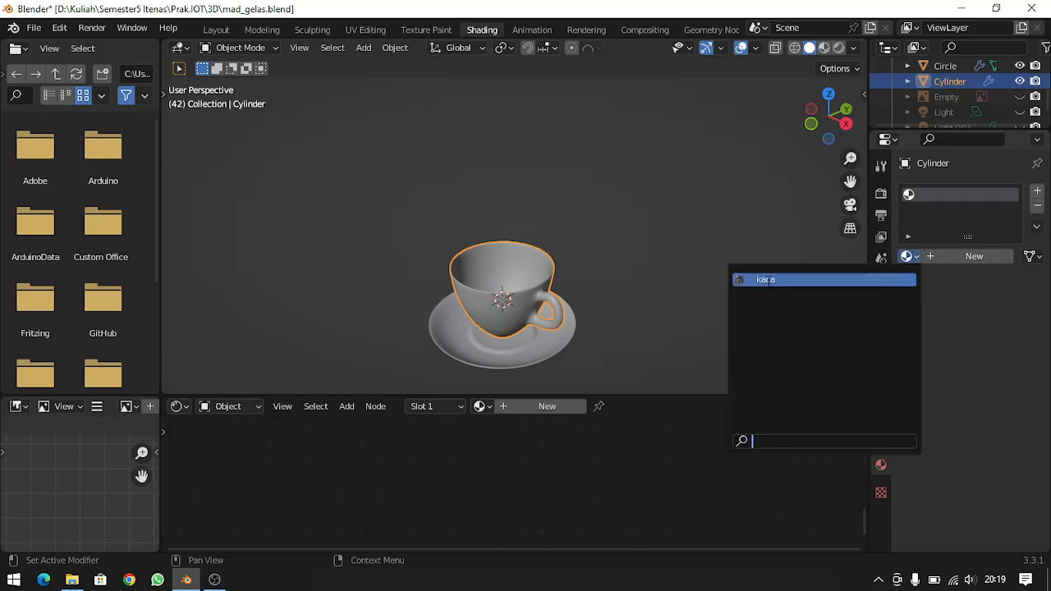
pyautogui.click(765, 280)
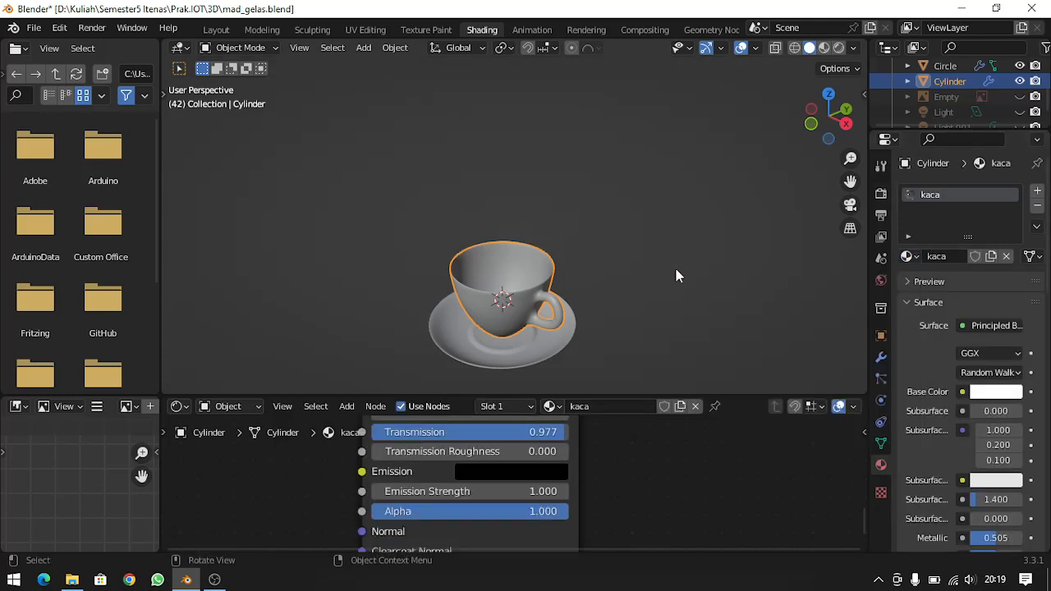
pyautogui.press('z')
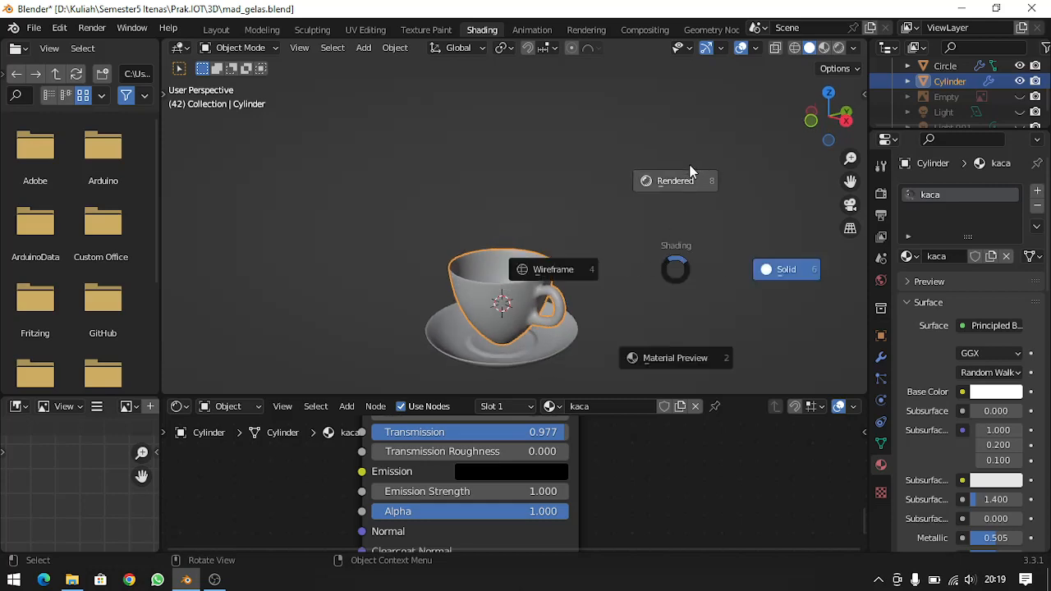
pyautogui.click(676, 183)
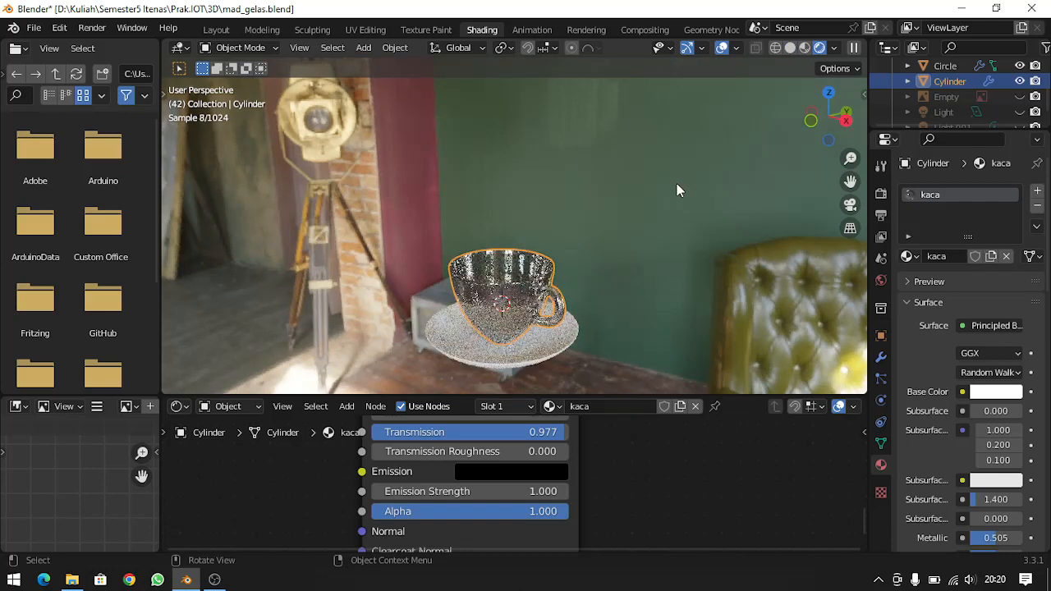
pyautogui.moveTo(676, 191); pyautogui.dragTo(693, 291, button='middle')
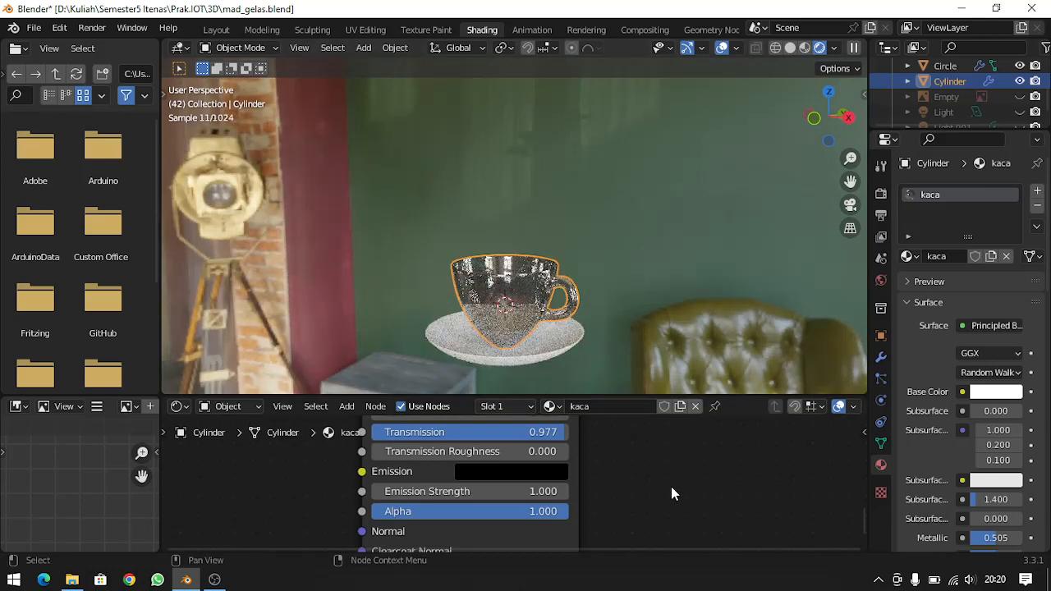
# - Change the base color of the cup's kaca material to blue in its Principled BSDF shader
pyautogui.scroll(-2, 671, 486)
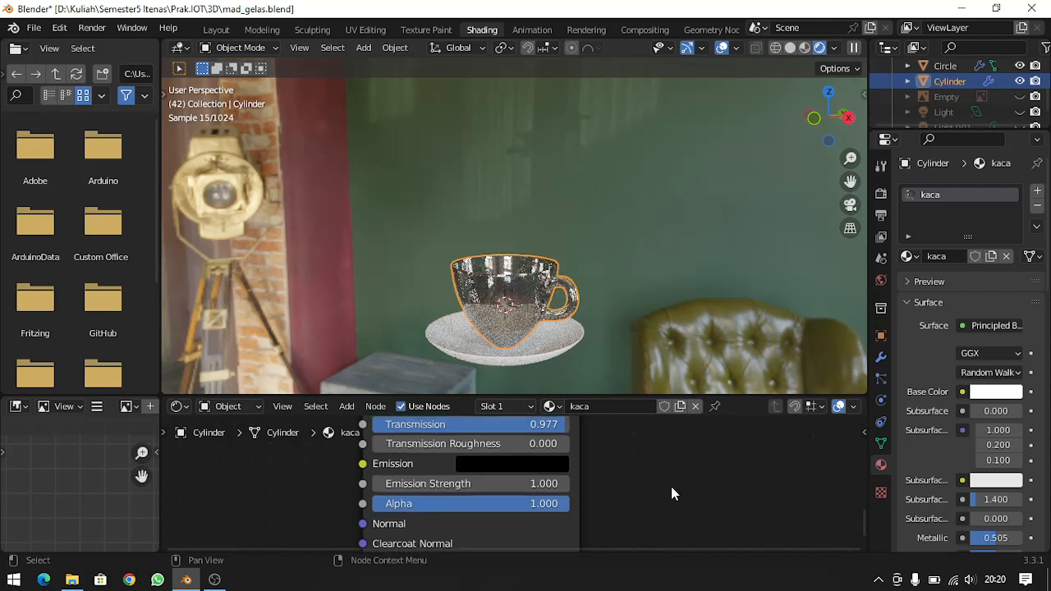
pyautogui.scroll(4, 671, 486)
pyautogui.scroll(1, 671, 486)
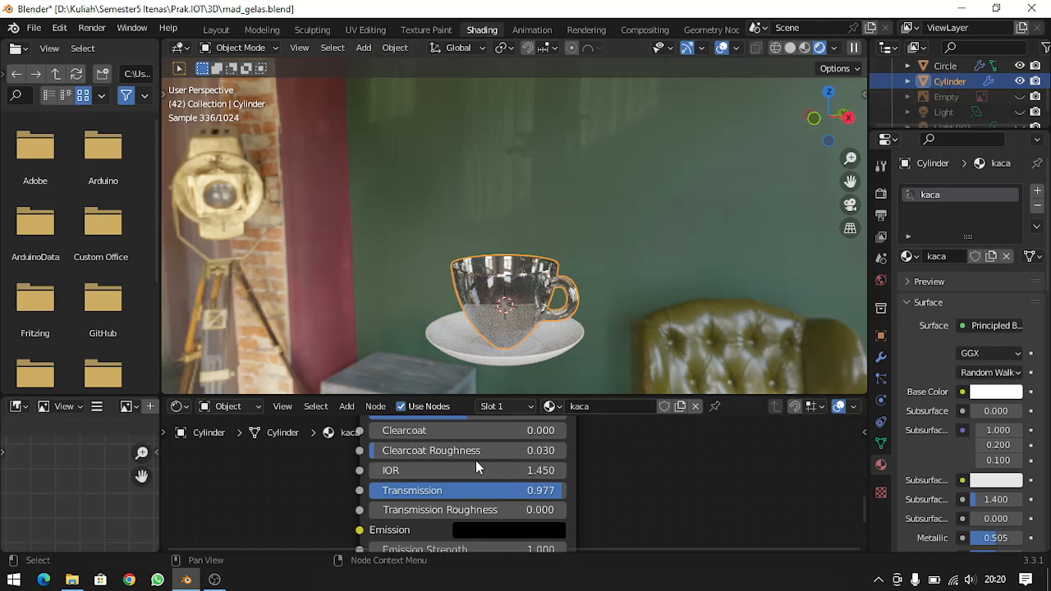
pyautogui.scroll(2, 476, 464)
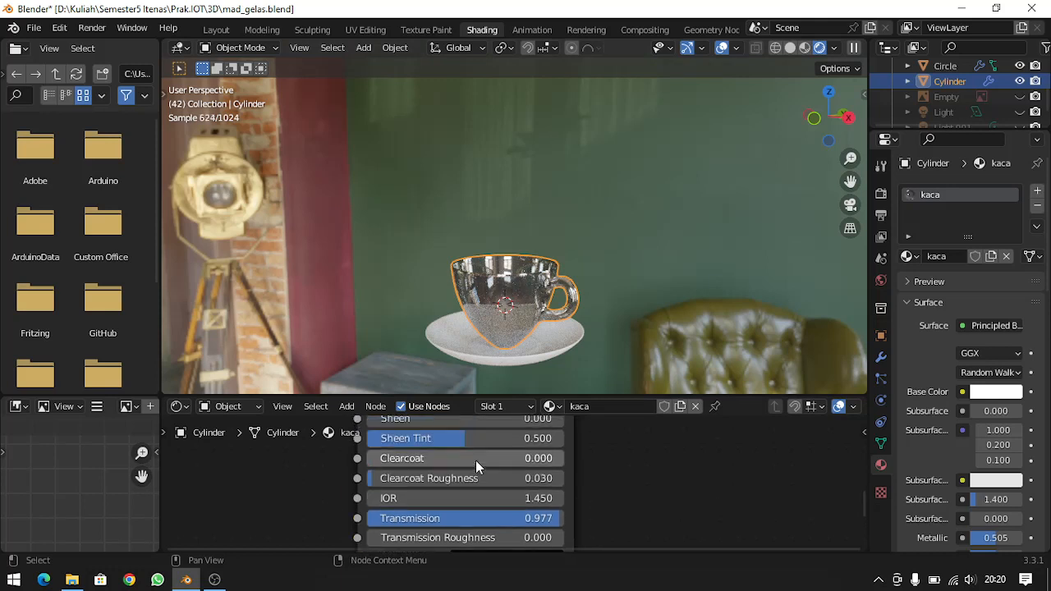
pyautogui.keyDown('shift'); pyautogui.scroll(10, 475, 467); pyautogui.keyUp('shift')
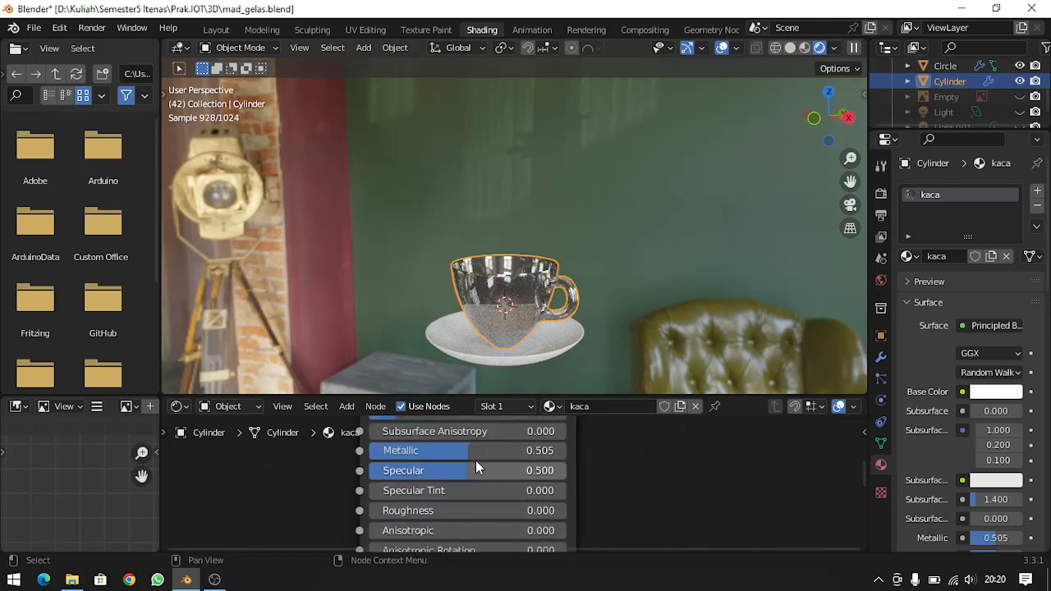
pyautogui.keyDown('shift'); pyautogui.scroll(4, 476, 466); pyautogui.keyUp('shift')
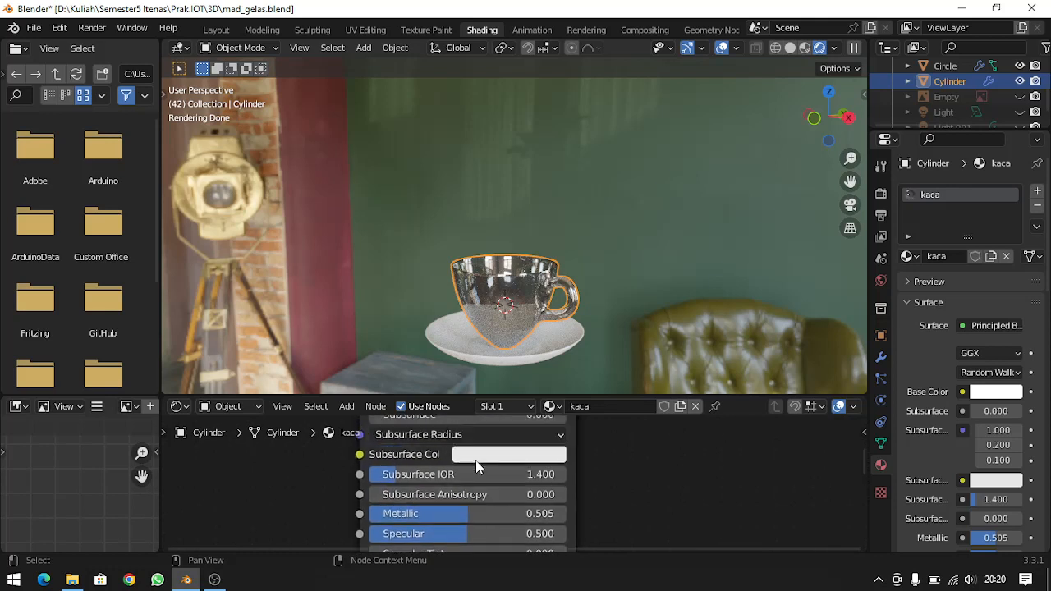
pyautogui.keyDown('shift'); pyautogui.scroll(5, 477, 465); pyautogui.keyUp('shift')
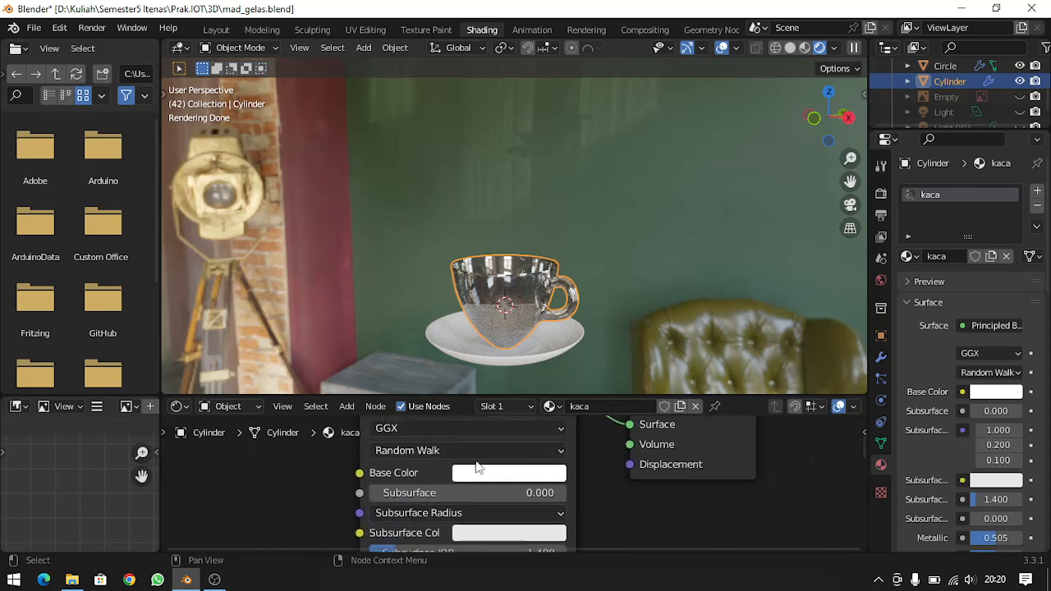
pyautogui.click(486, 475)
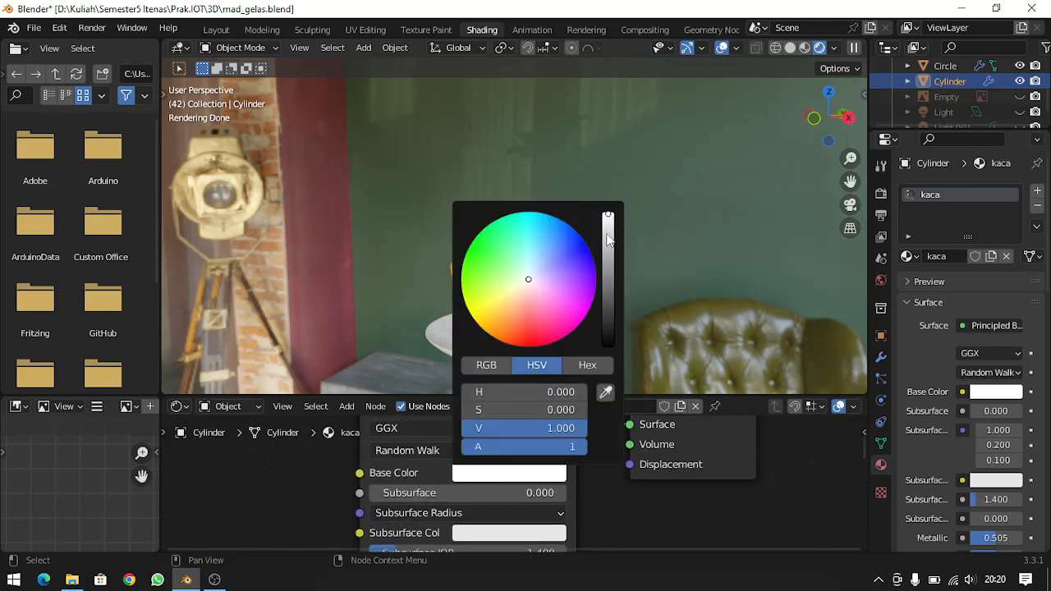
pyautogui.moveTo(556, 249); pyautogui.dragTo(565, 248)
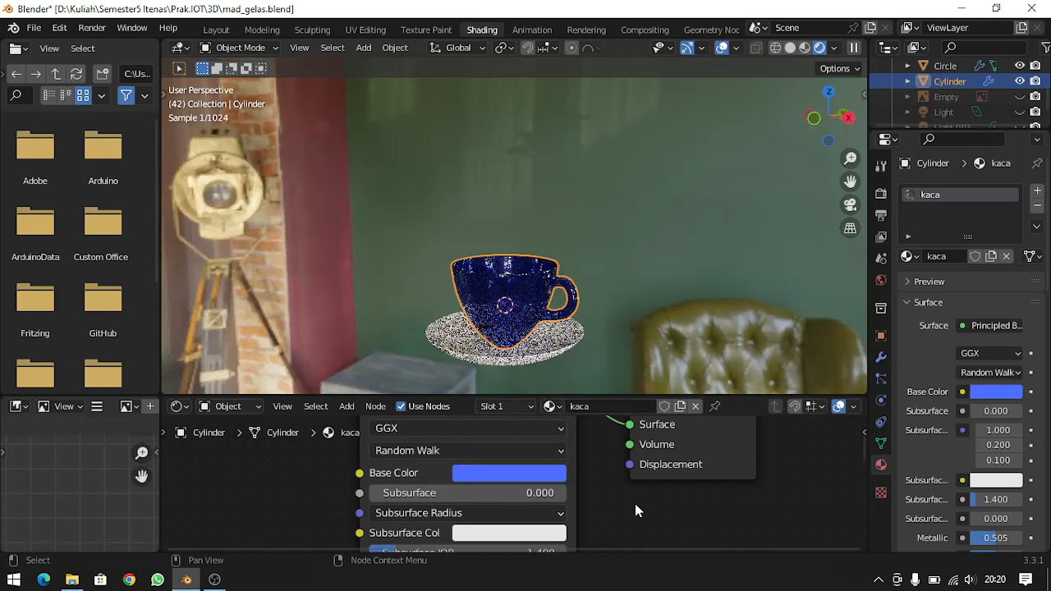
pyautogui.click(545, 473)
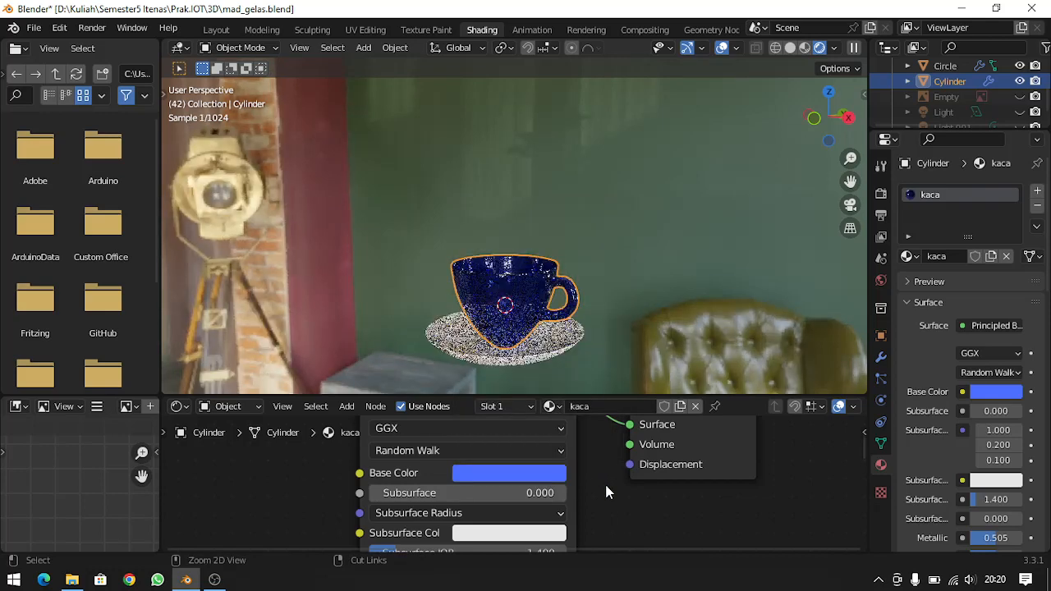
# - Undo the blue base color along with the material assignment, and assign kaca to the cup again
pyautogui.hotkey('ctrl', 'z')
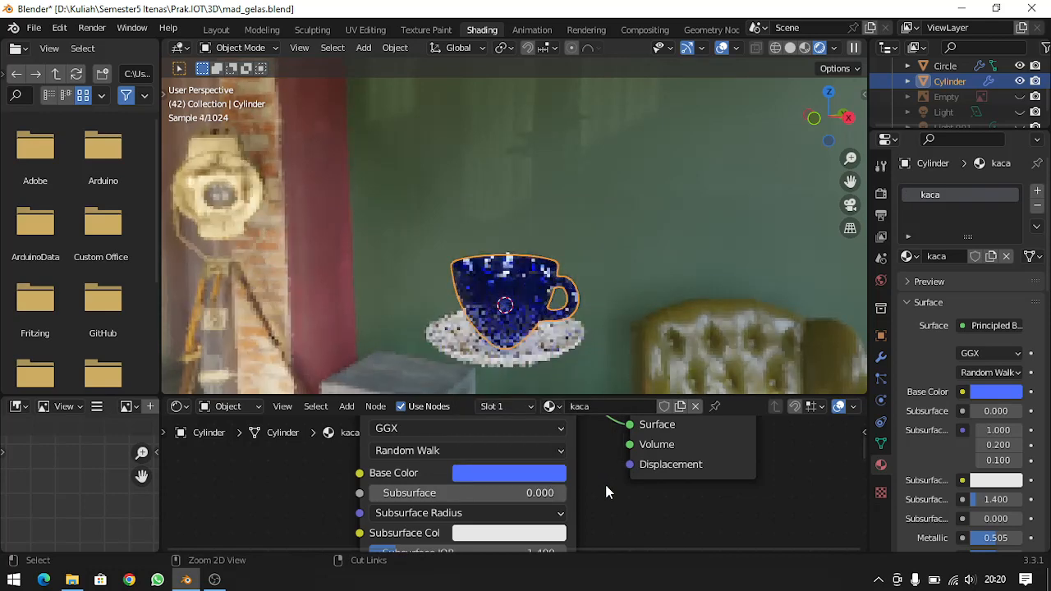
pyautogui.hotkey('ctrl', 'z')
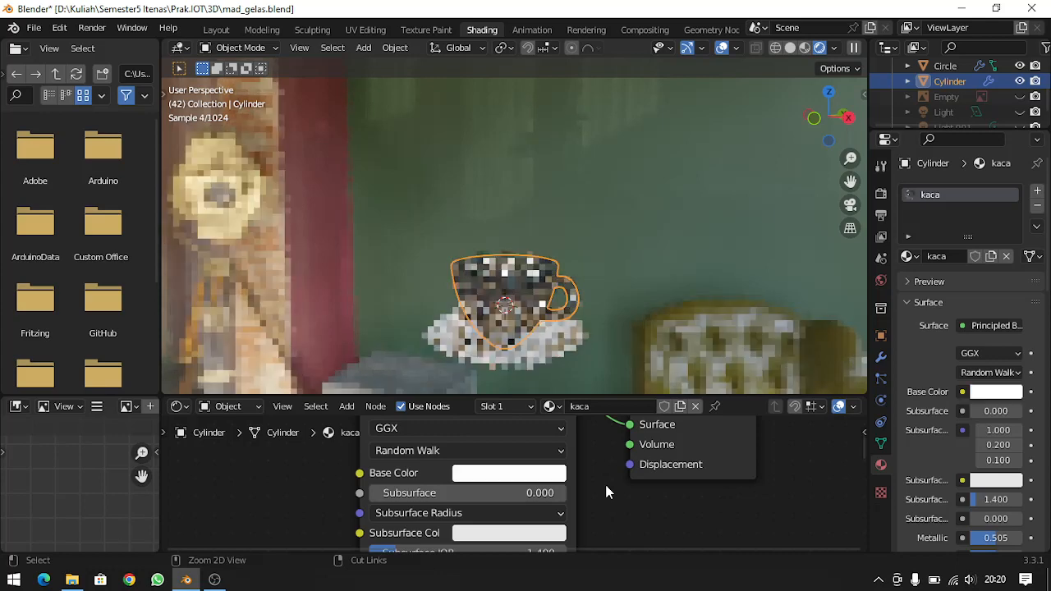
pyautogui.hotkey('ctrl', 'z')
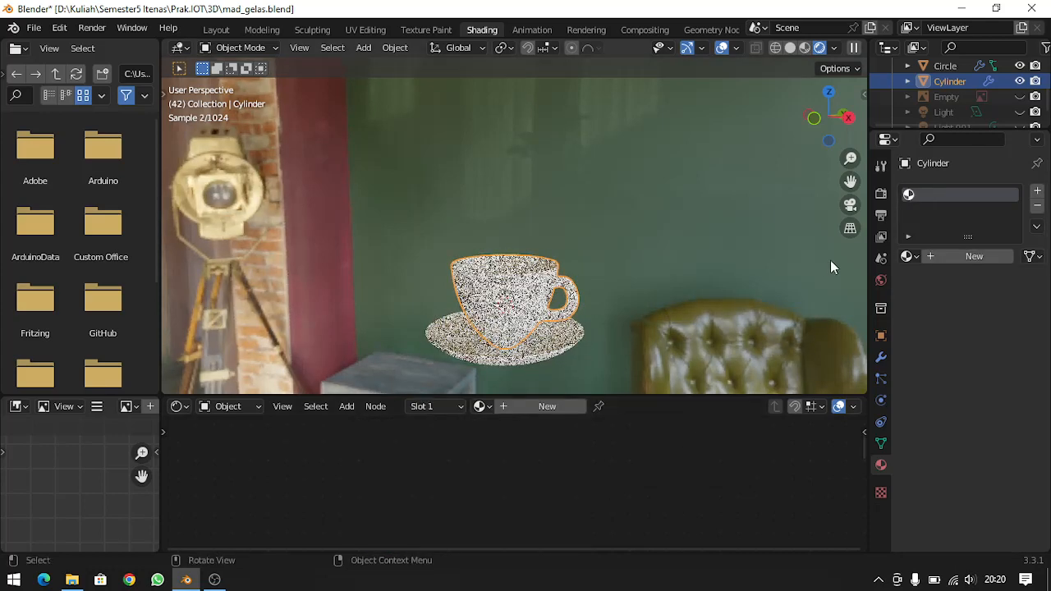
pyautogui.click(910, 256)
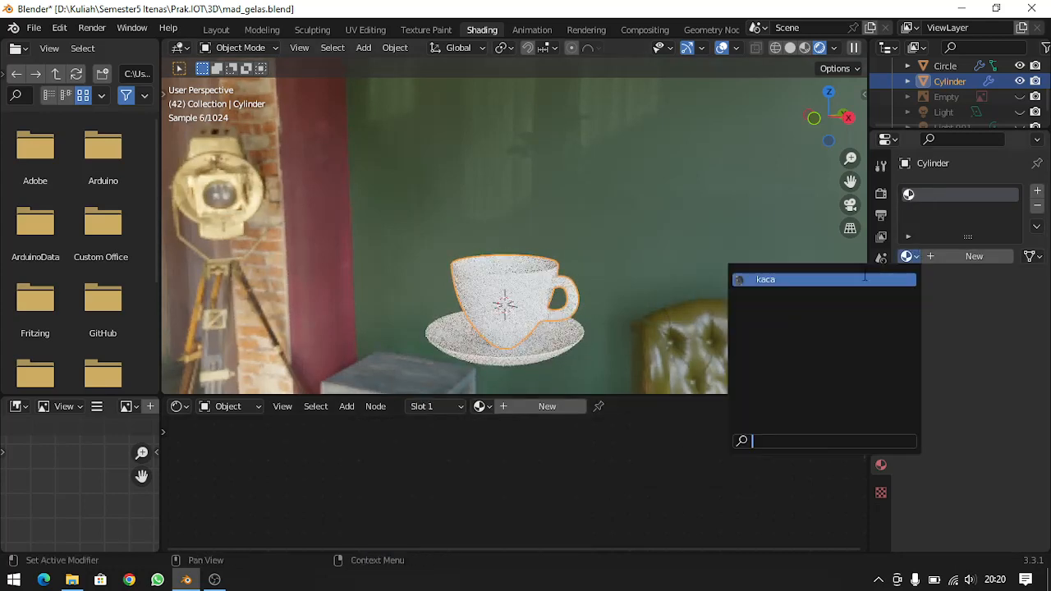
pyautogui.click(836, 281)
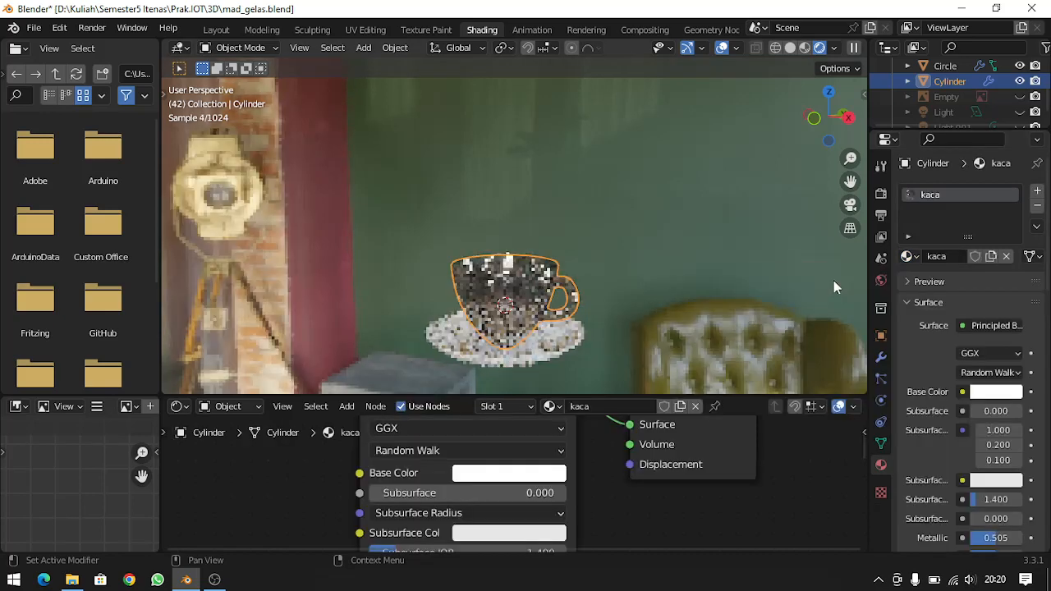
# - Set the blend mode of the kaca material to Alpha Blend in its viewport display settings
pyautogui.keyDown('shift'); pyautogui.scroll(-4, 737, 506); pyautogui.keyUp('shift')
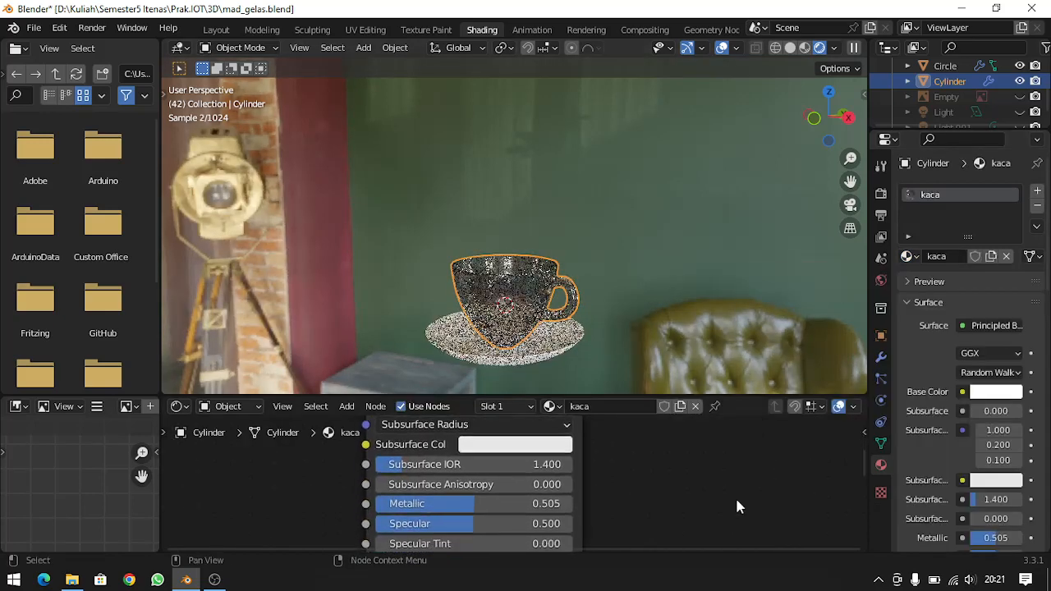
pyautogui.keyDown('shift'); pyautogui.scroll(-2, 736, 507); pyautogui.keyUp('shift')
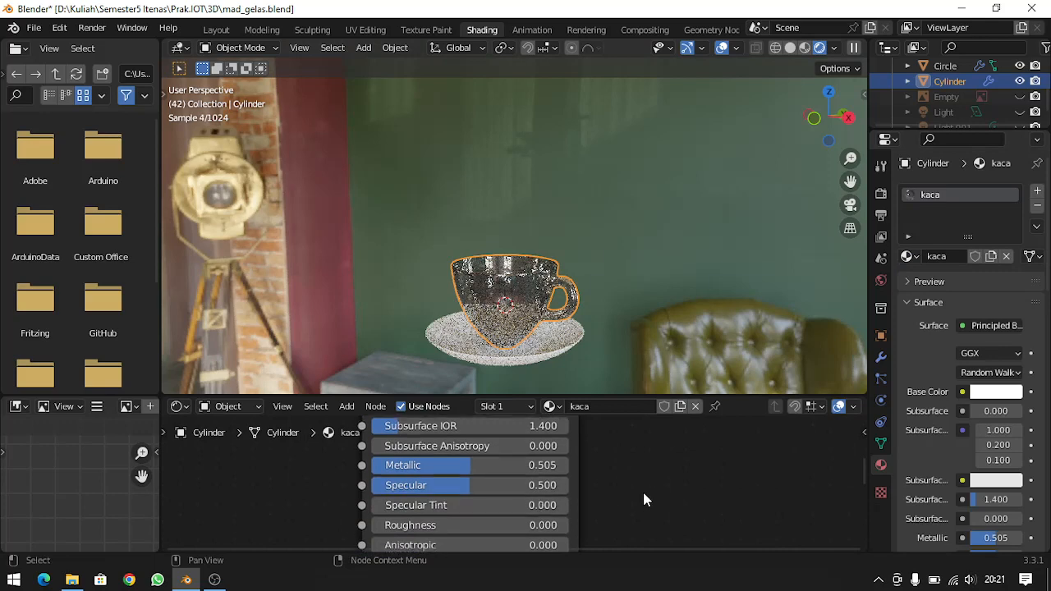
pyautogui.keyDown('shift'); pyautogui.scroll(-8, 644, 499); pyautogui.keyUp('shift')
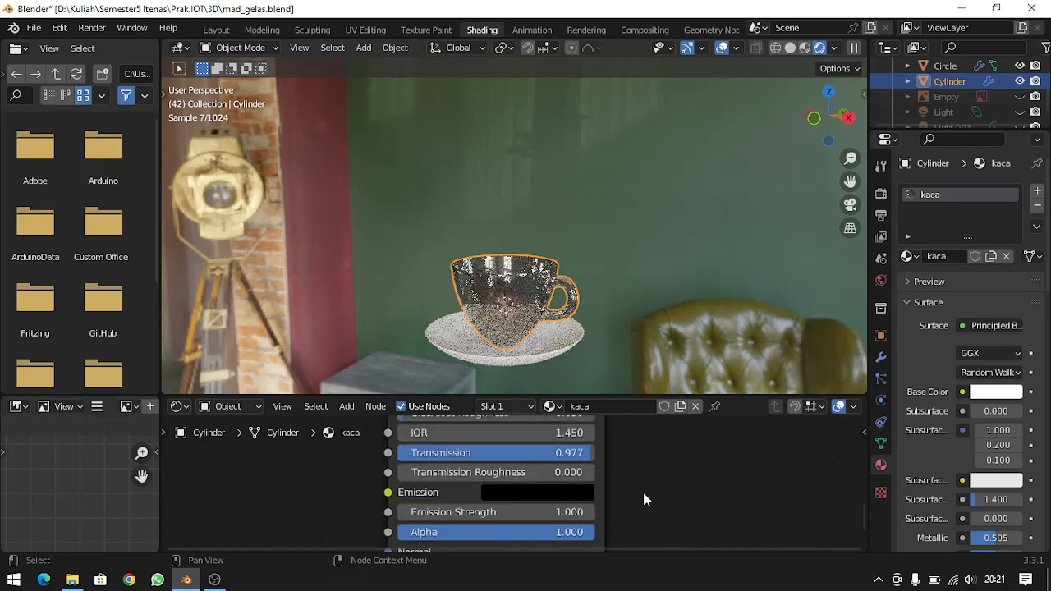
pyautogui.keyDown('shift'); pyautogui.scroll(-5, 644, 500); pyautogui.keyUp('shift')
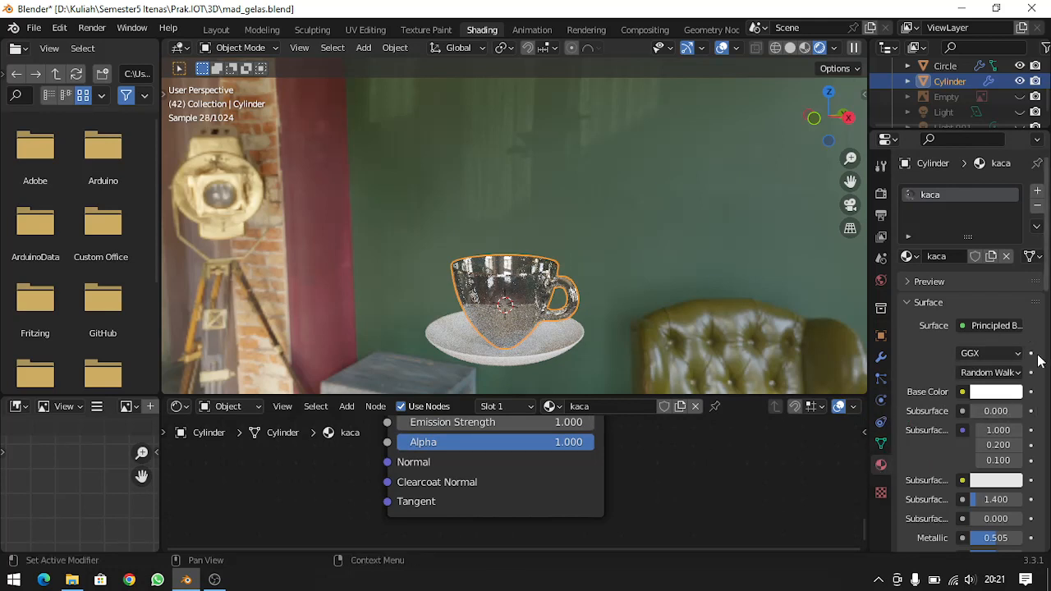
pyautogui.scroll(-5, 1038, 360)
pyautogui.scroll(-15, 1039, 359)
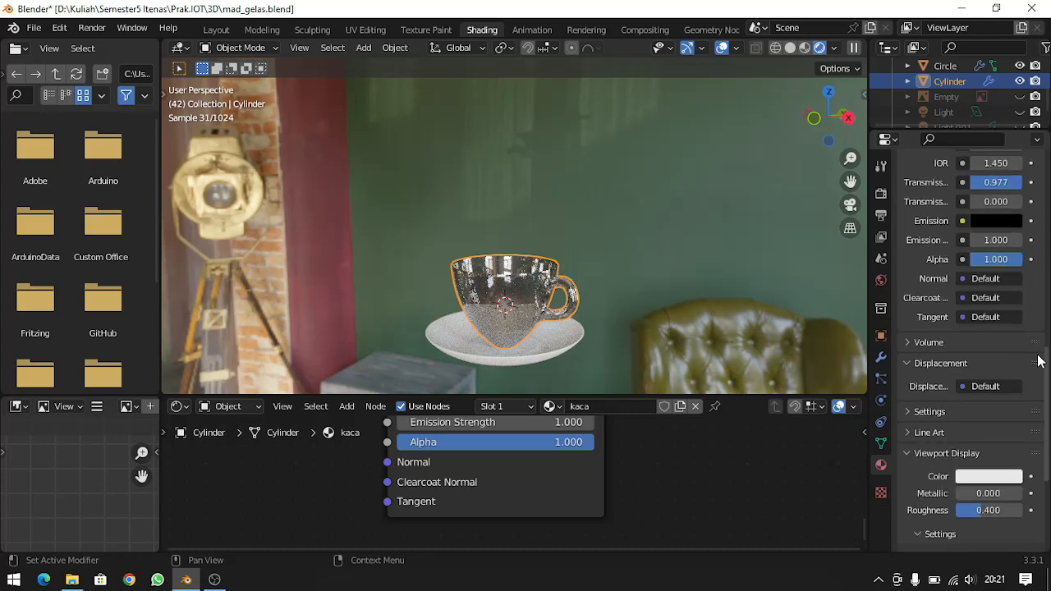
pyautogui.scroll(-5, 1039, 360)
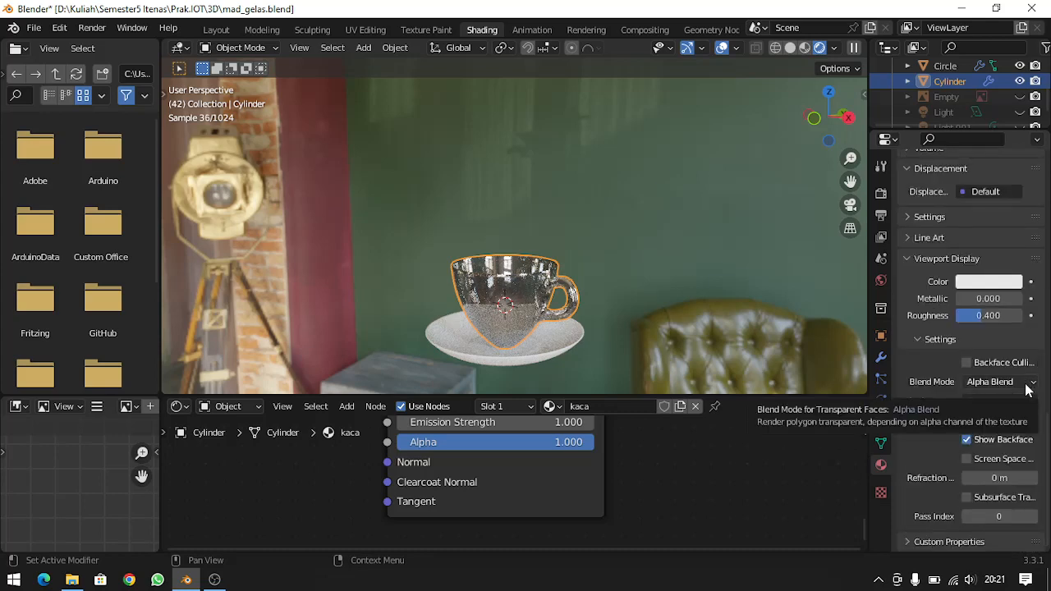
pyautogui.click(1026, 386)
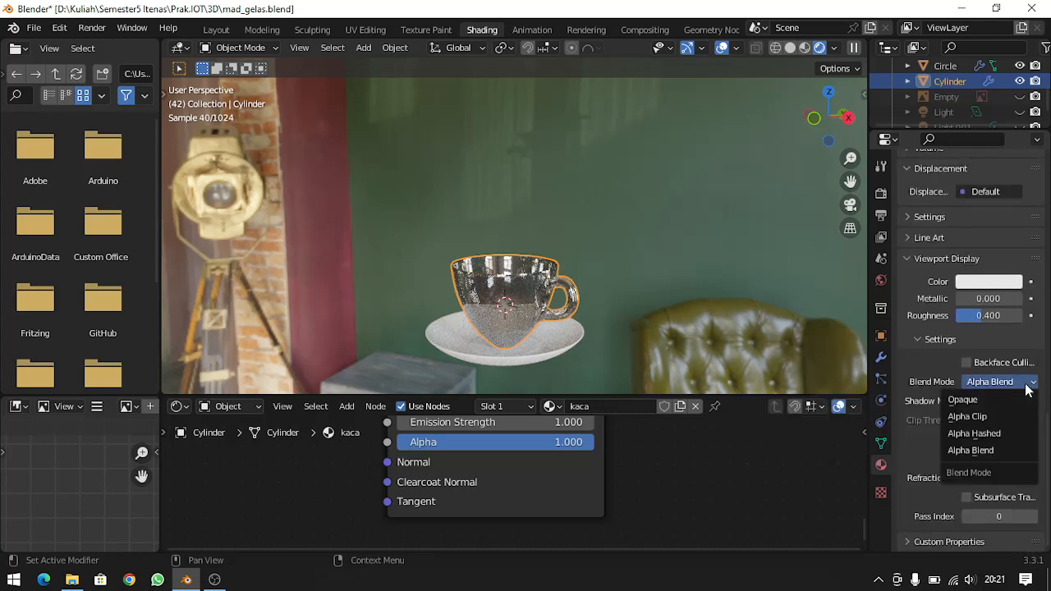
pyautogui.click(977, 450)
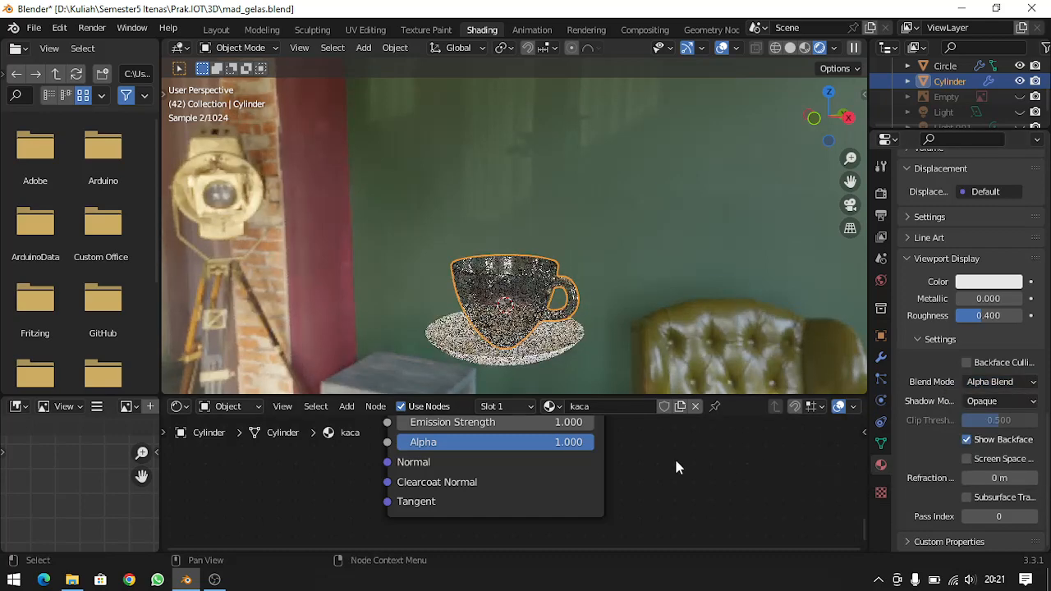
# - Examine the kaca material's Principled BSDF values from the emission settings back up to the node's header and Material Output connection
pyautogui.keyDown('shift'); pyautogui.scroll(6, 677, 467); pyautogui.keyUp('shift')
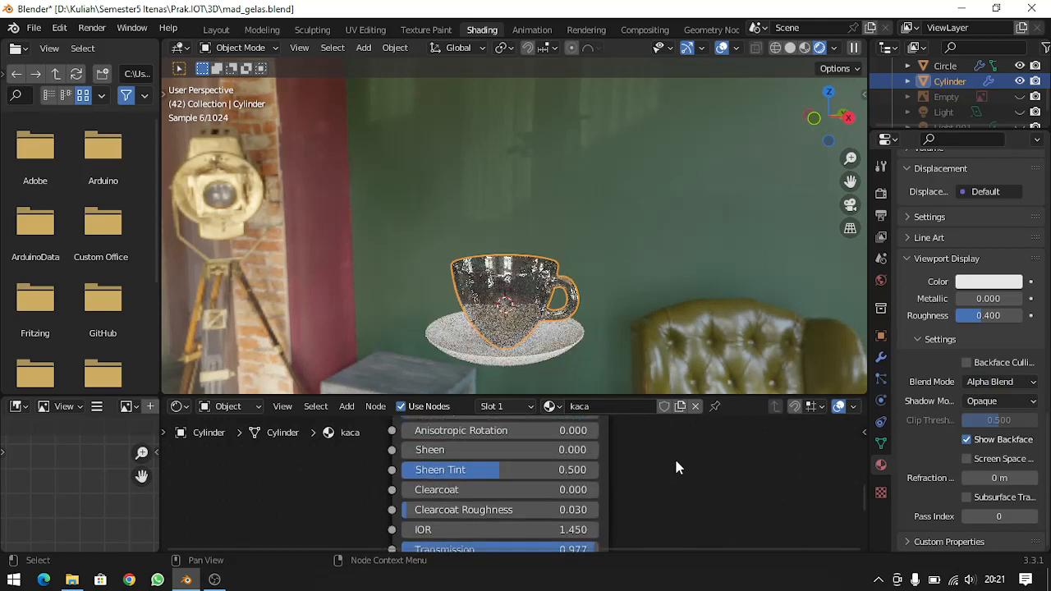
pyautogui.keyDown('shift'); pyautogui.scroll(4, 676, 467); pyautogui.keyUp('shift')
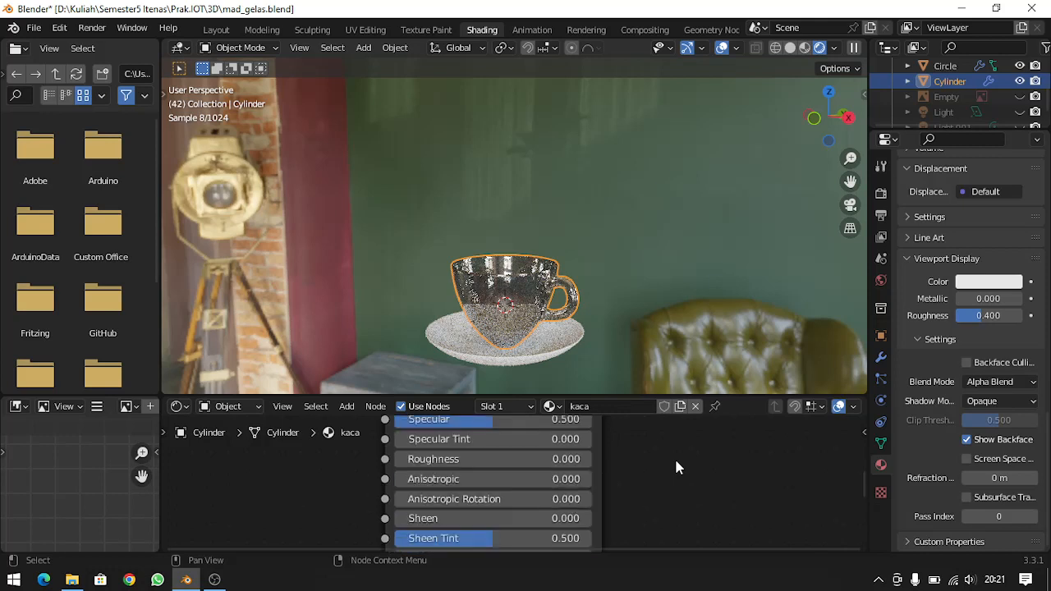
pyautogui.keyDown('shift'); pyautogui.scroll(8, 676, 467); pyautogui.keyUp('shift')
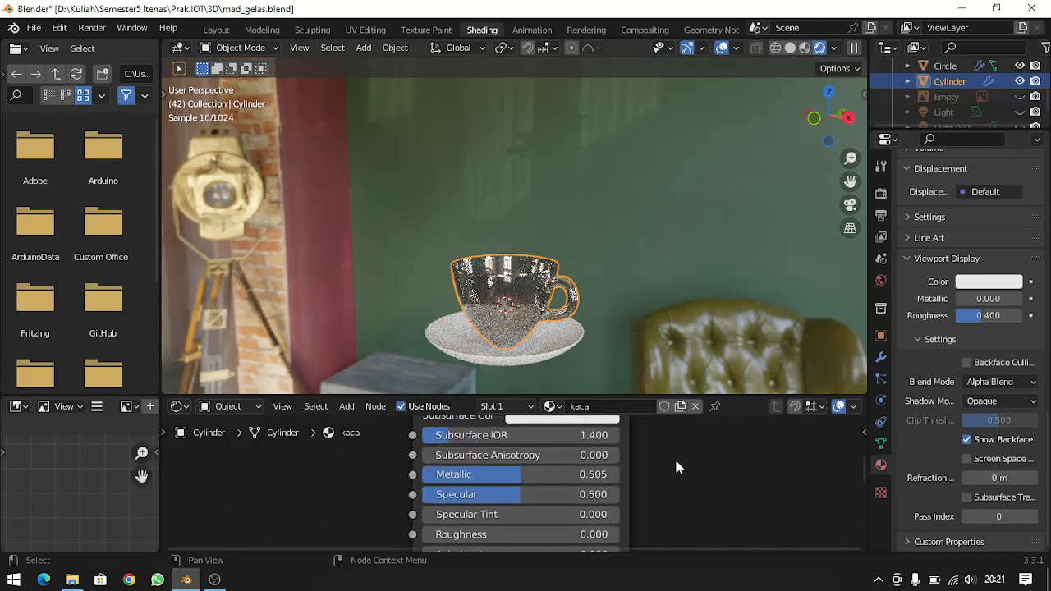
pyautogui.keyDown('shift'); pyautogui.scroll(3, 676, 467); pyautogui.keyUp('shift')
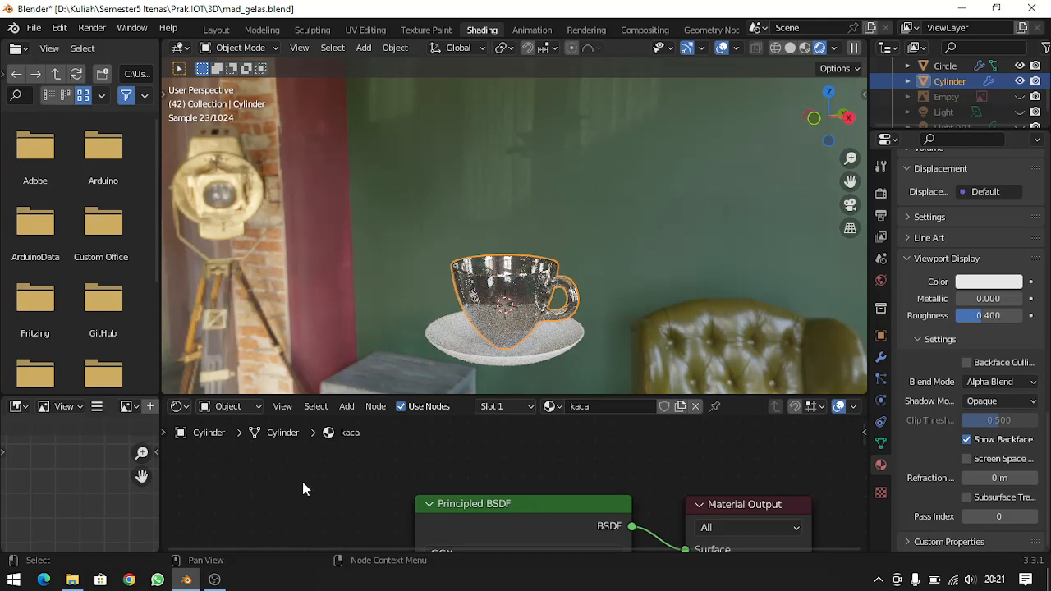
pyautogui.keyDown('shift'); pyautogui.scroll(1, 396, 467); pyautogui.keyUp('shift')
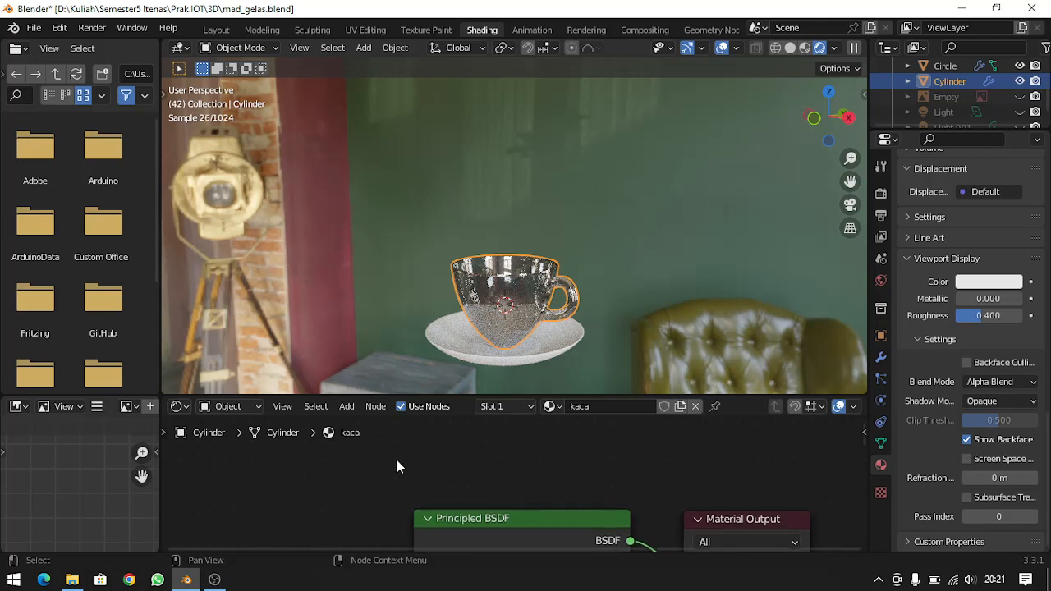
pyautogui.scroll(-1, 397, 467)
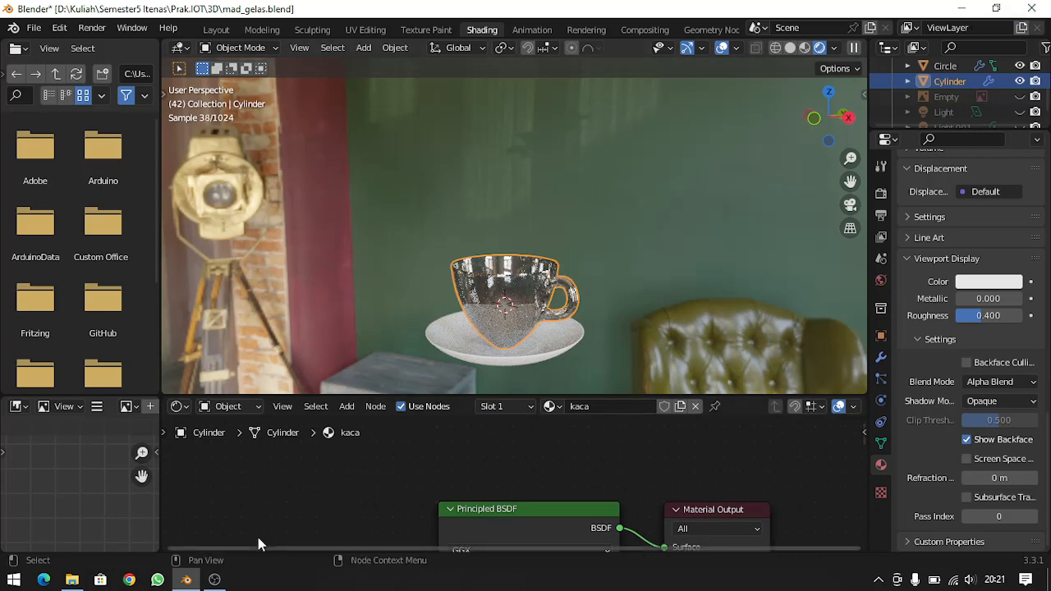
pyautogui.click(215, 580)
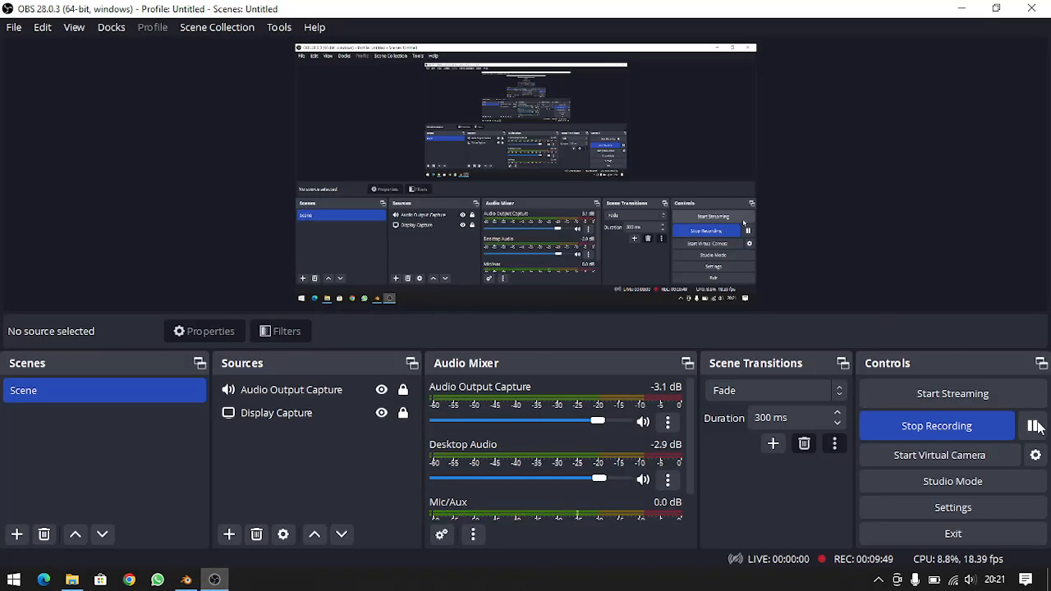